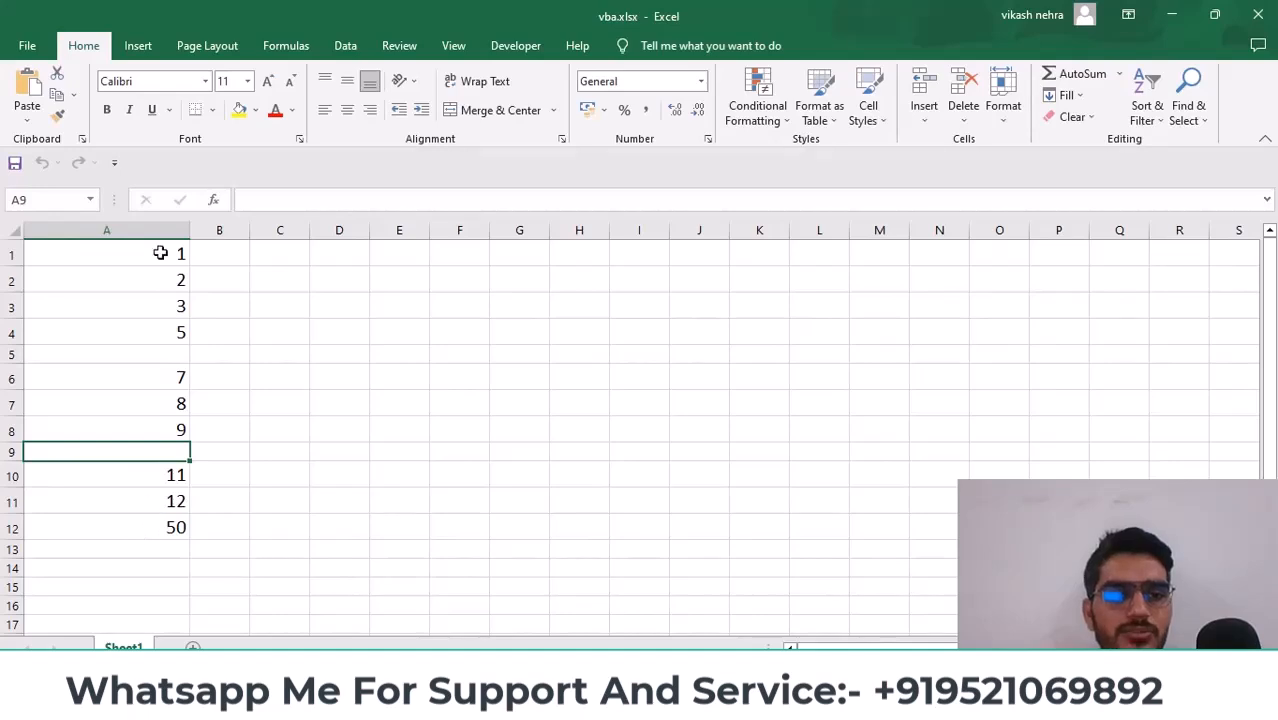
{"action": "left_click", "coordinate": [167, 353]}
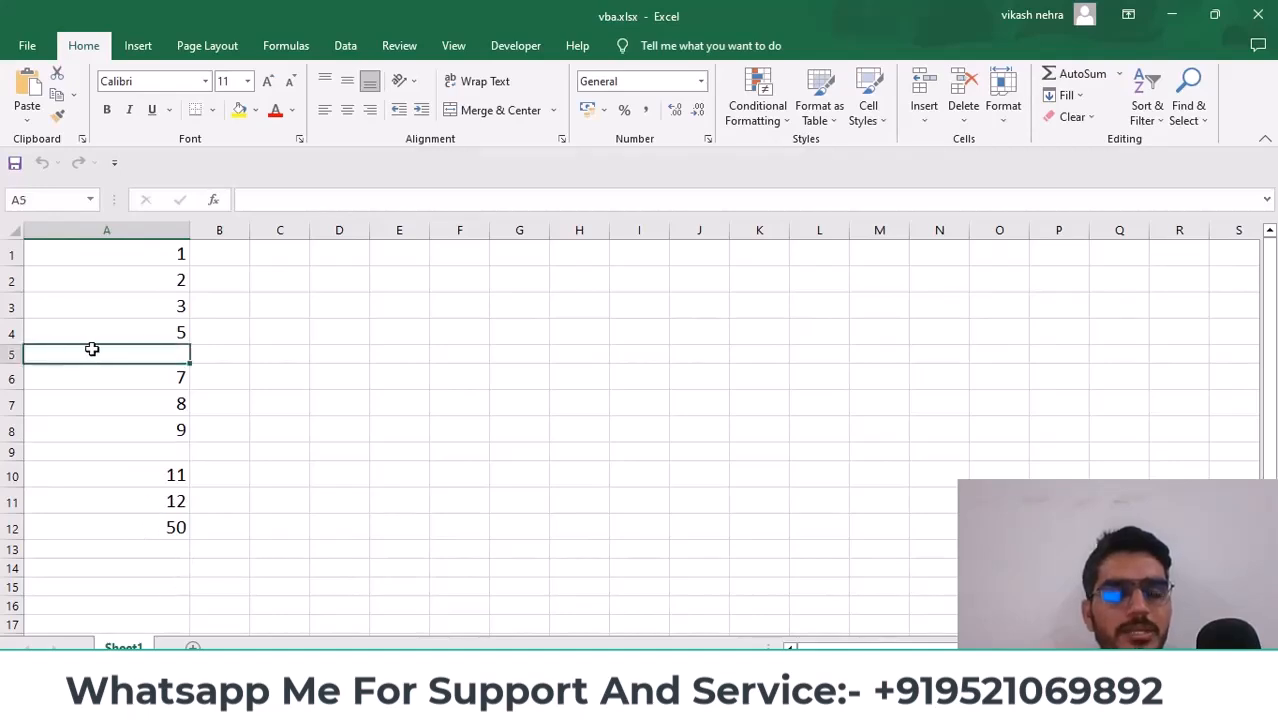
{"action": "left_click", "coordinate": [184, 451]}
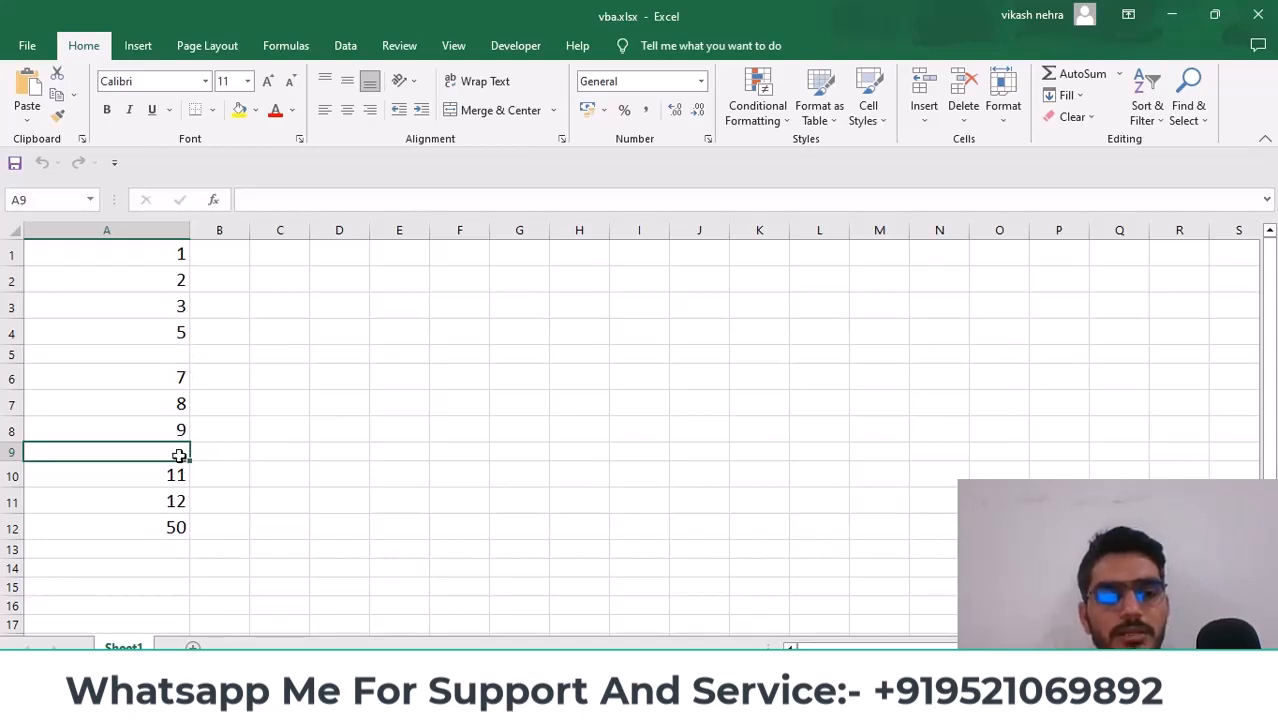
{"action": "left_click", "coordinate": [167, 358]}
{"action": "left_click", "coordinate": [148, 458]}
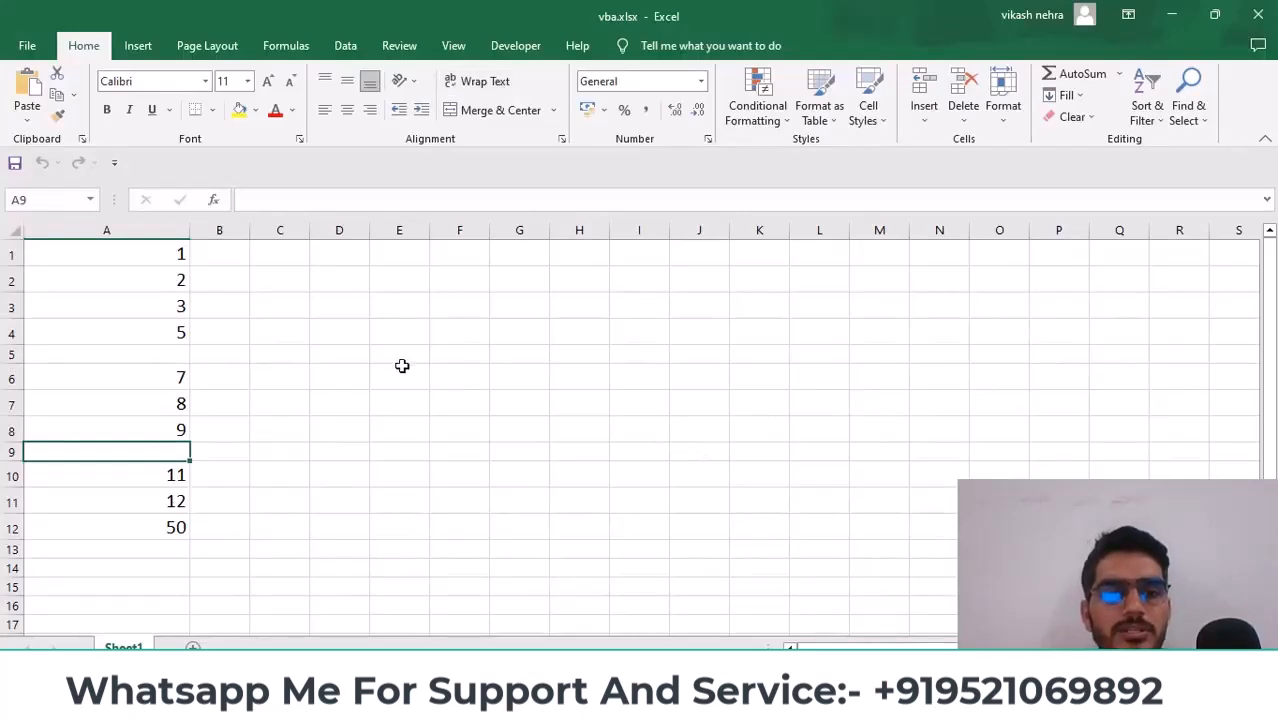
Step: Switch to ChatGPT in the browser and submit the prompt "create vba to delete blank rows"
{"action": "key", "text": "alt+F11"}
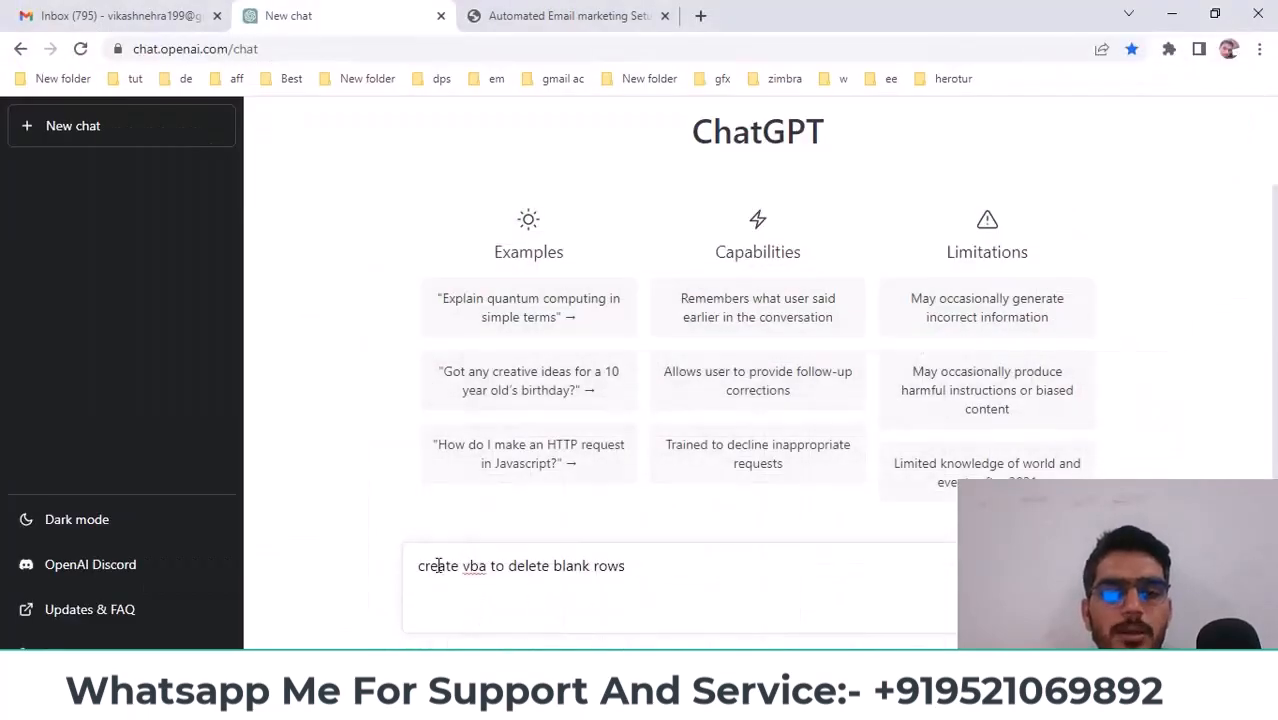
{"action": "left_click_drag", "start_coordinate": [420, 562], "coordinate": [673, 564]}
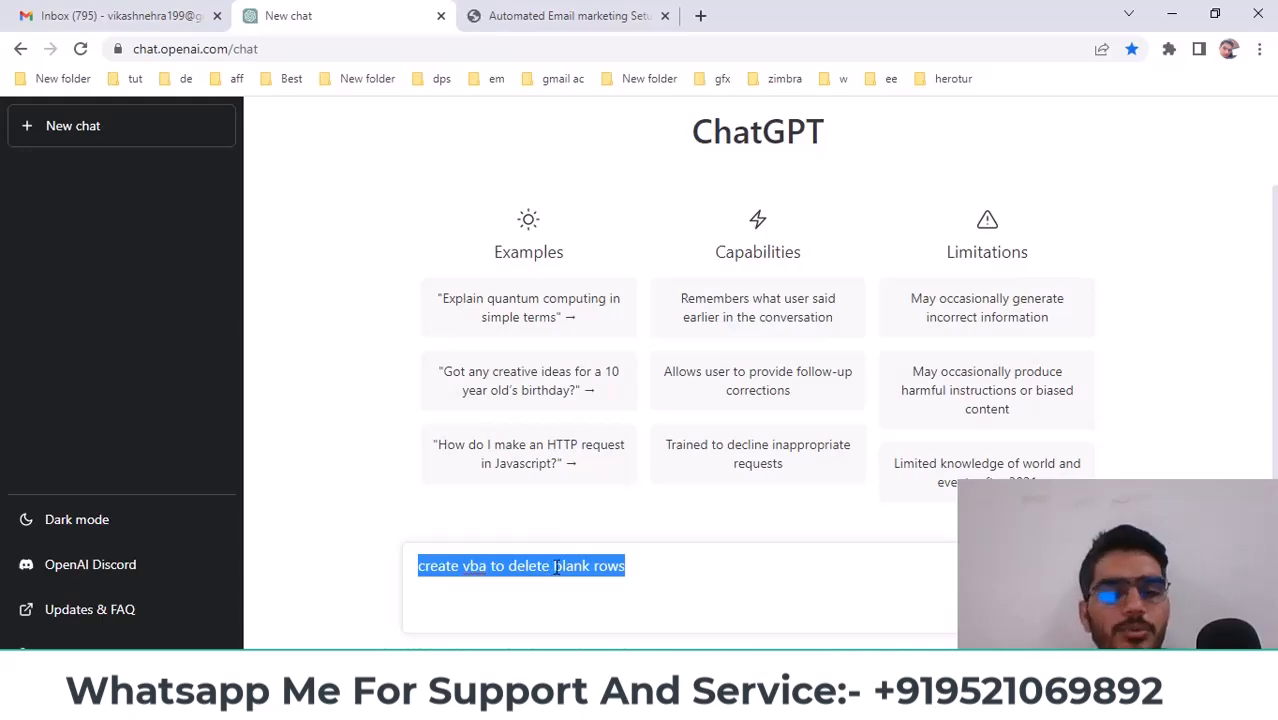
{"action": "key", "text": "alt+Tab"}
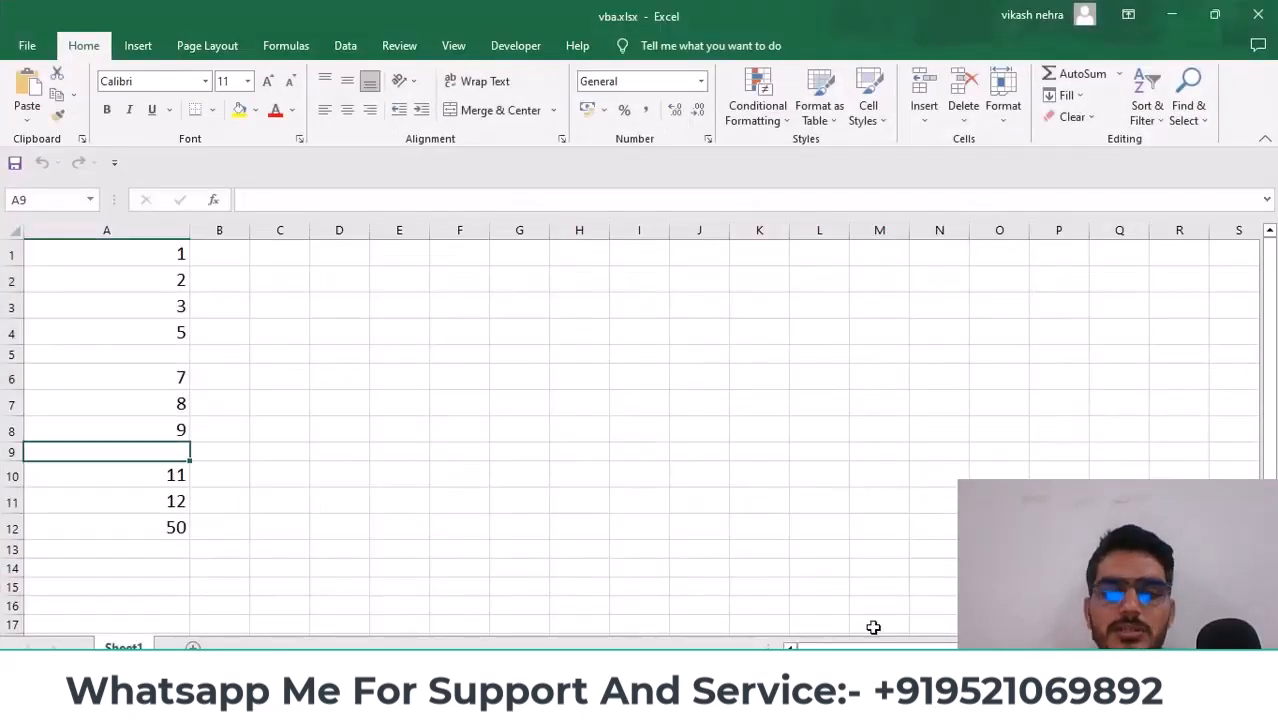
{"action": "key", "text": "alt+Tab"}
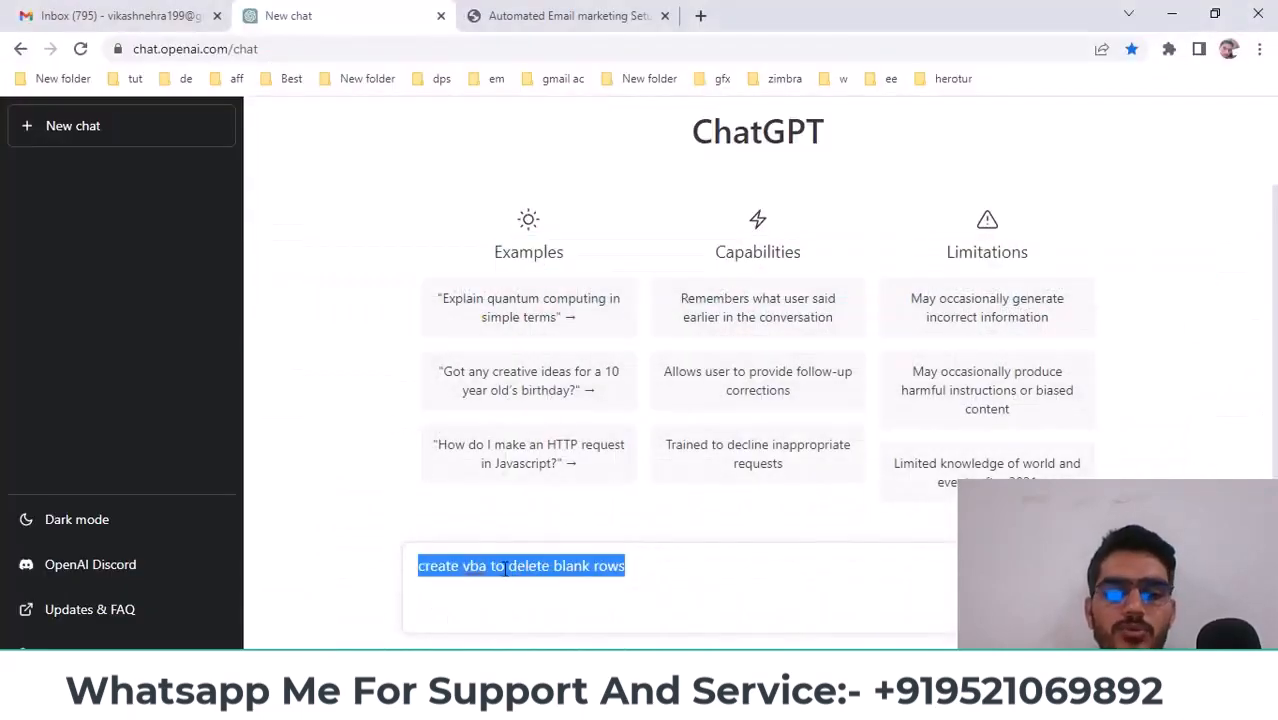
{"action": "left_click", "coordinate": [360, 563]}
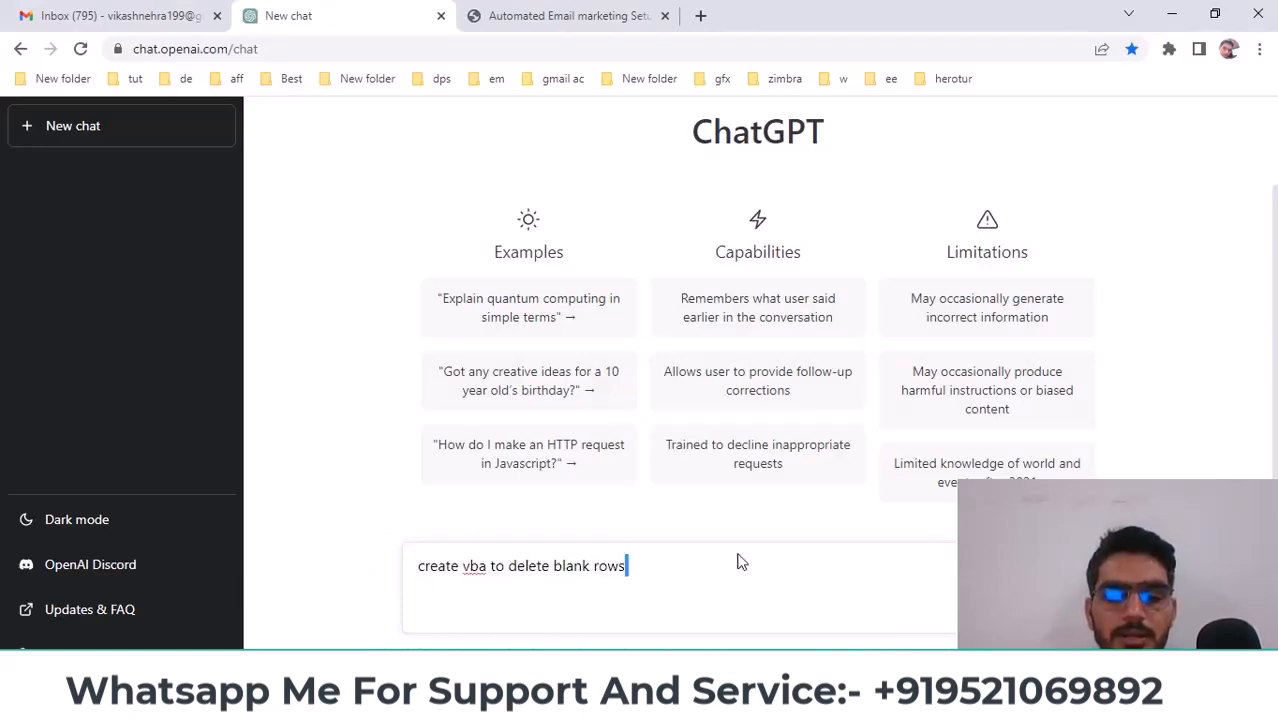
{"action": "key", "text": "Return"}
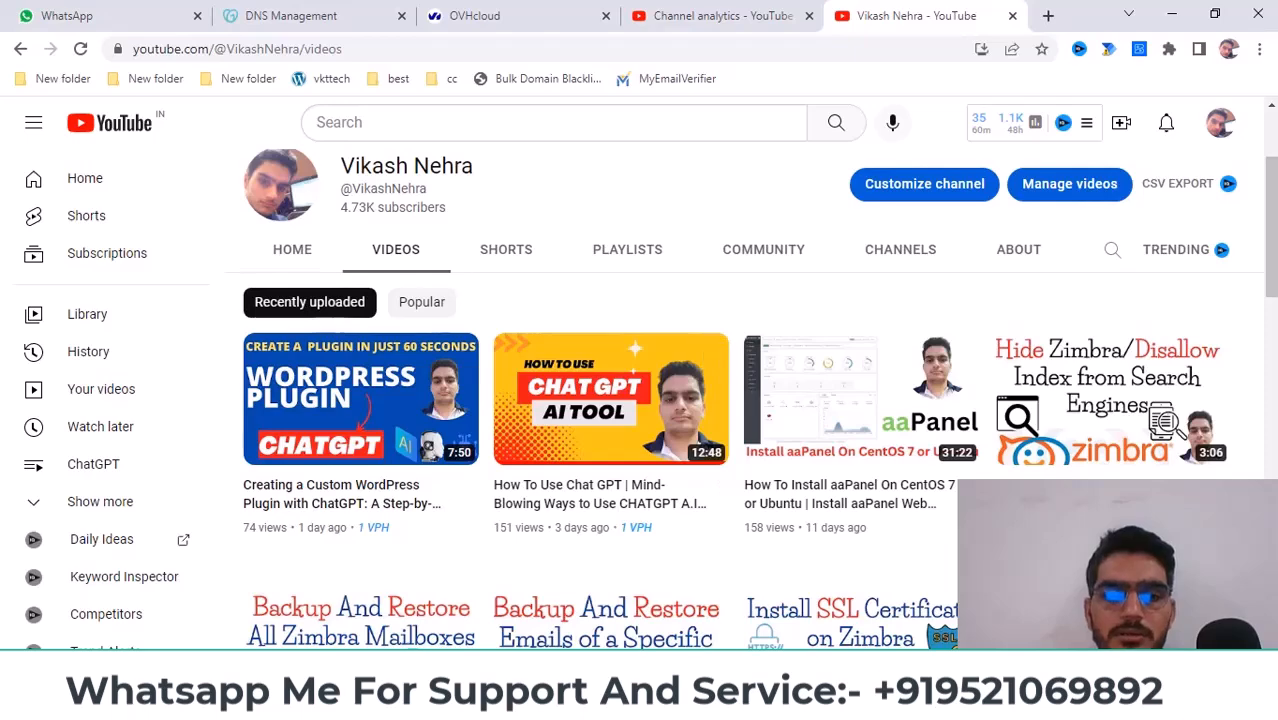
Step: Return to the ChatGPT conversation, copy the generated DeleteBlankRows code and review the explanation above it
{"action": "key", "text": "alt+Tab"}
{"action": "scroll", "coordinate": [978, 438], "scroll_direction": "up", "scroll_amount": 4}
{"action": "scroll", "coordinate": [978, 428], "scroll_direction": "down", "scroll_amount": 2}
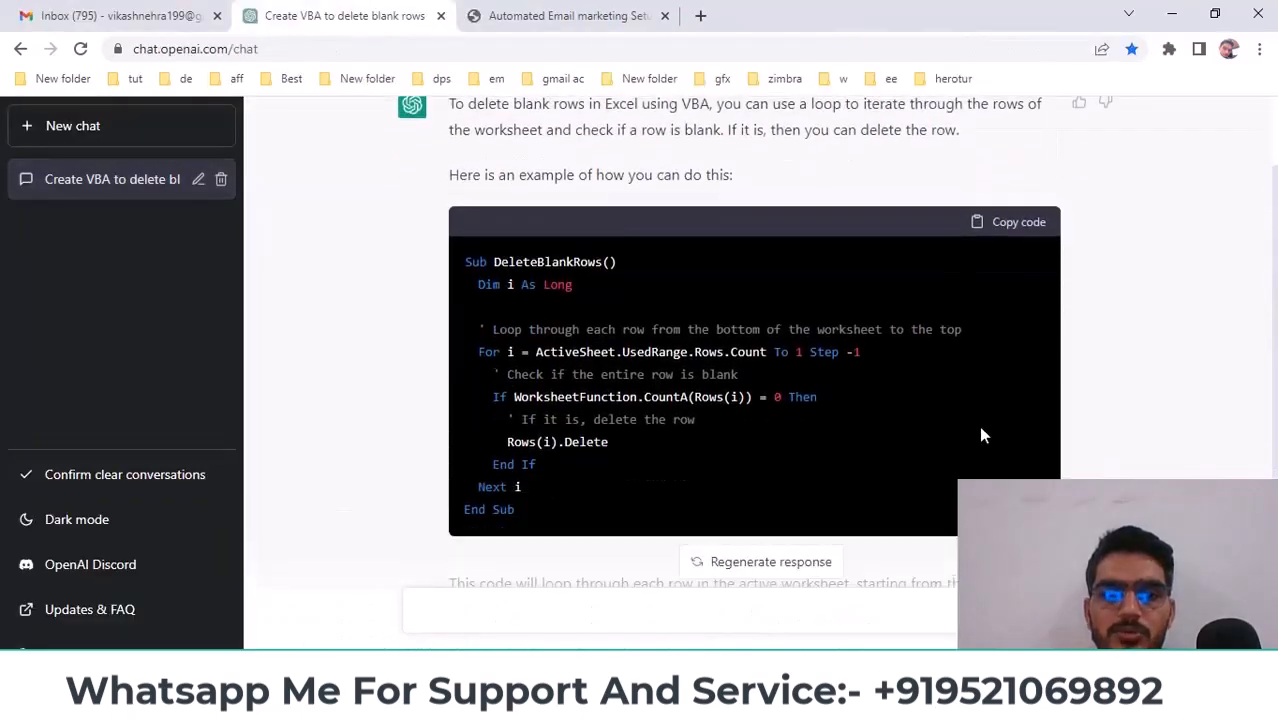
{"action": "scroll", "coordinate": [1024, 272], "scroll_direction": "up", "scroll_amount": 2}
{"action": "left_click", "coordinate": [1022, 285]}
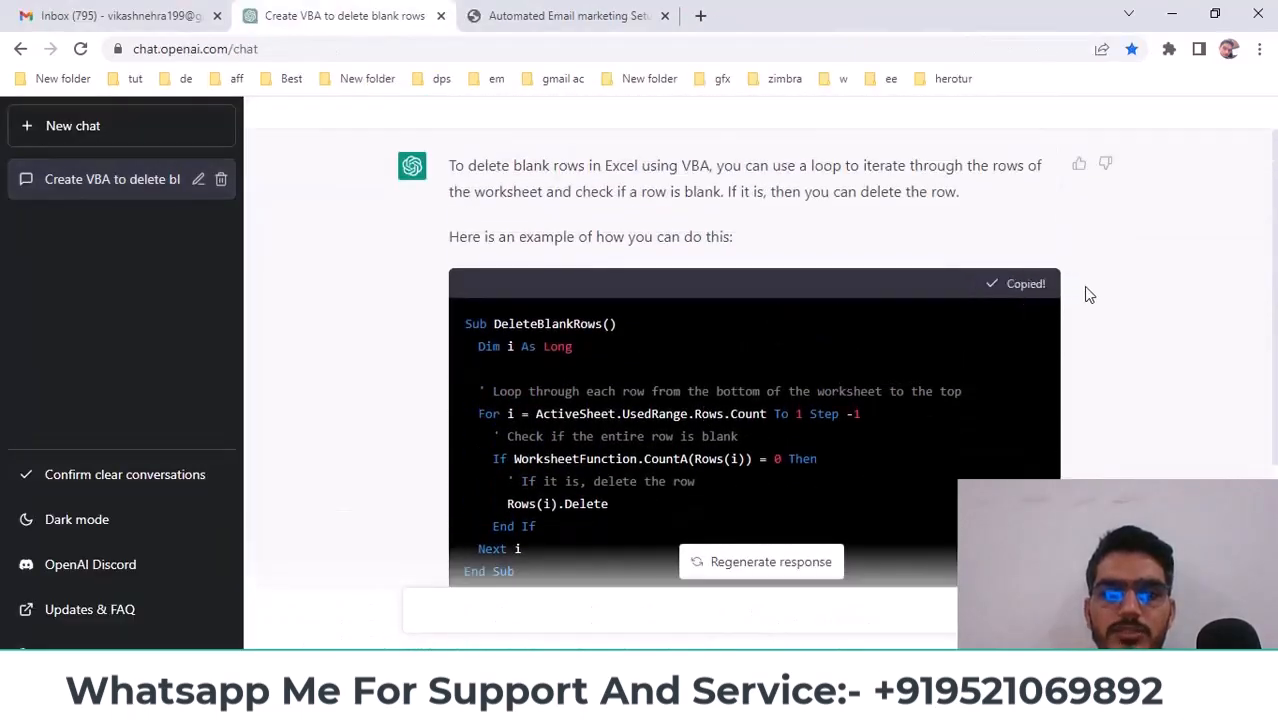
{"action": "scroll", "coordinate": [796, 324], "scroll_direction": "down", "scroll_amount": 3}
{"action": "scroll", "coordinate": [802, 328], "scroll_direction": "up", "scroll_amount": 3}
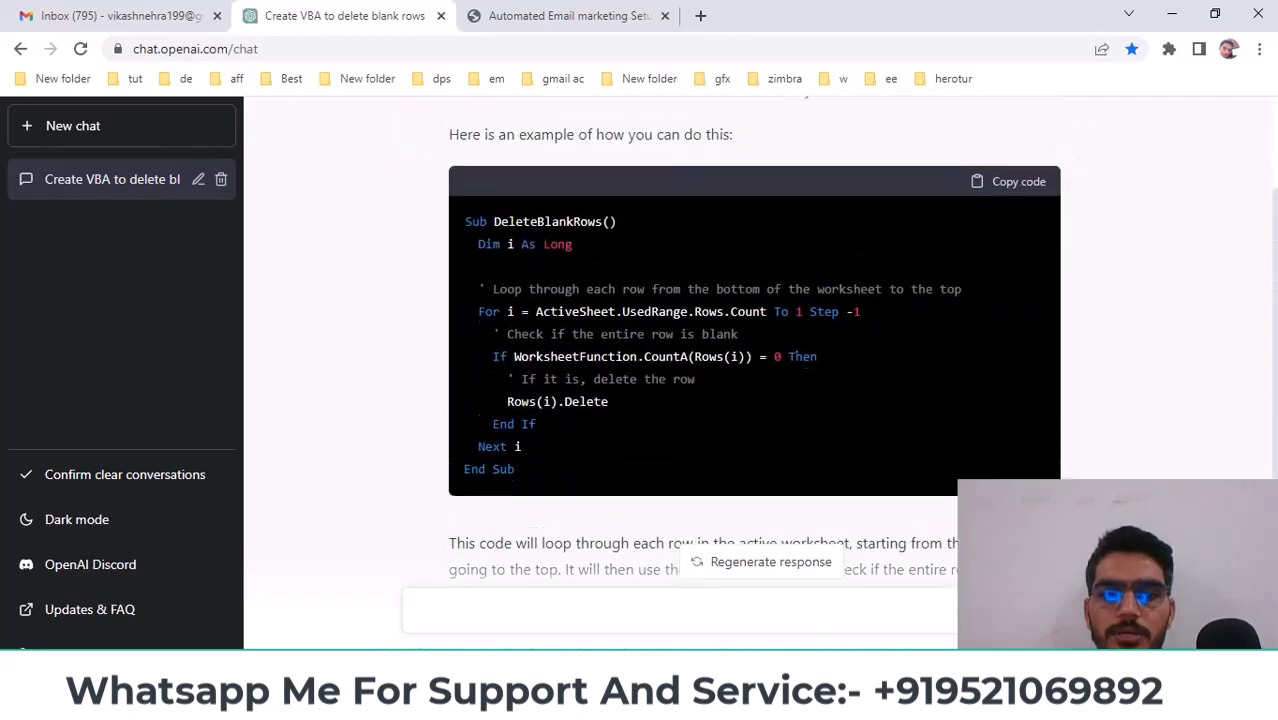
{"action": "scroll", "coordinate": [586, 307], "scroll_direction": "up", "scroll_amount": 1}
{"action": "left_click_drag", "start_coordinate": [450, 224], "coordinate": [713, 296]}
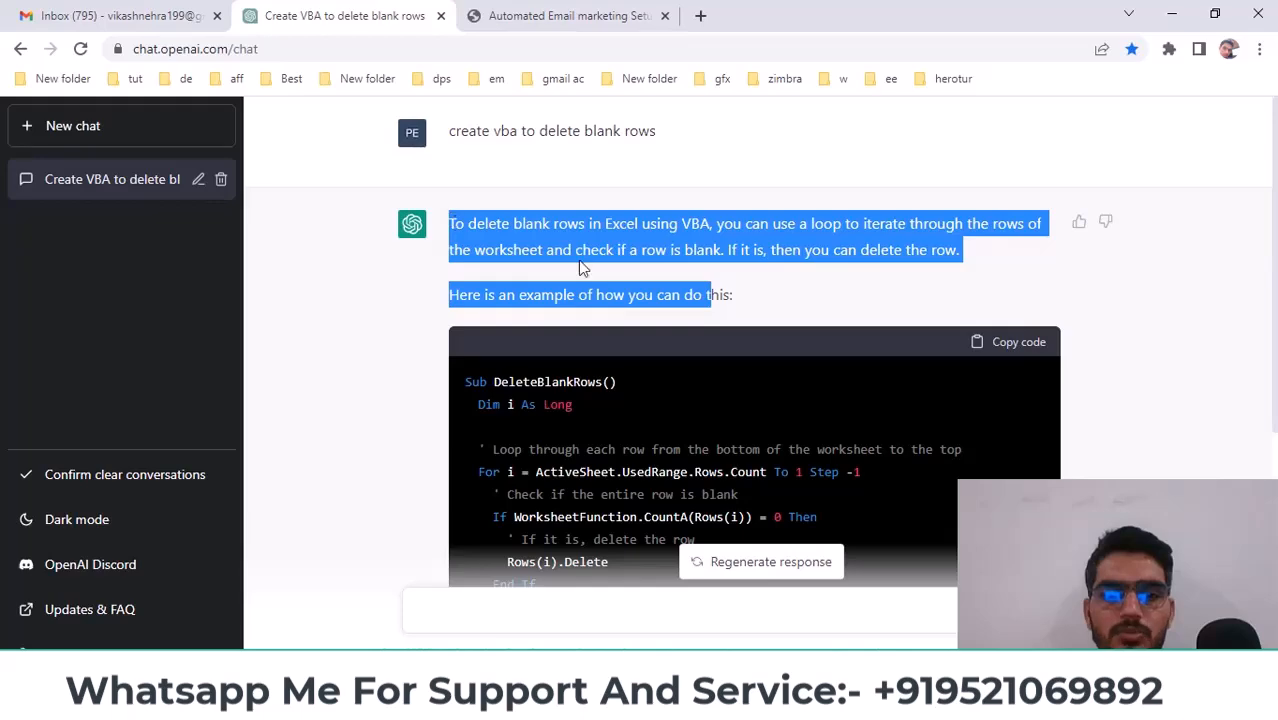
{"action": "scroll", "coordinate": [636, 306], "scroll_direction": "down", "scroll_amount": 1}
Step: Switch to Excel and make sure Developer is enabled among the main tabs in the Customize Ribbon options
{"action": "key", "text": "alt+Tab"}
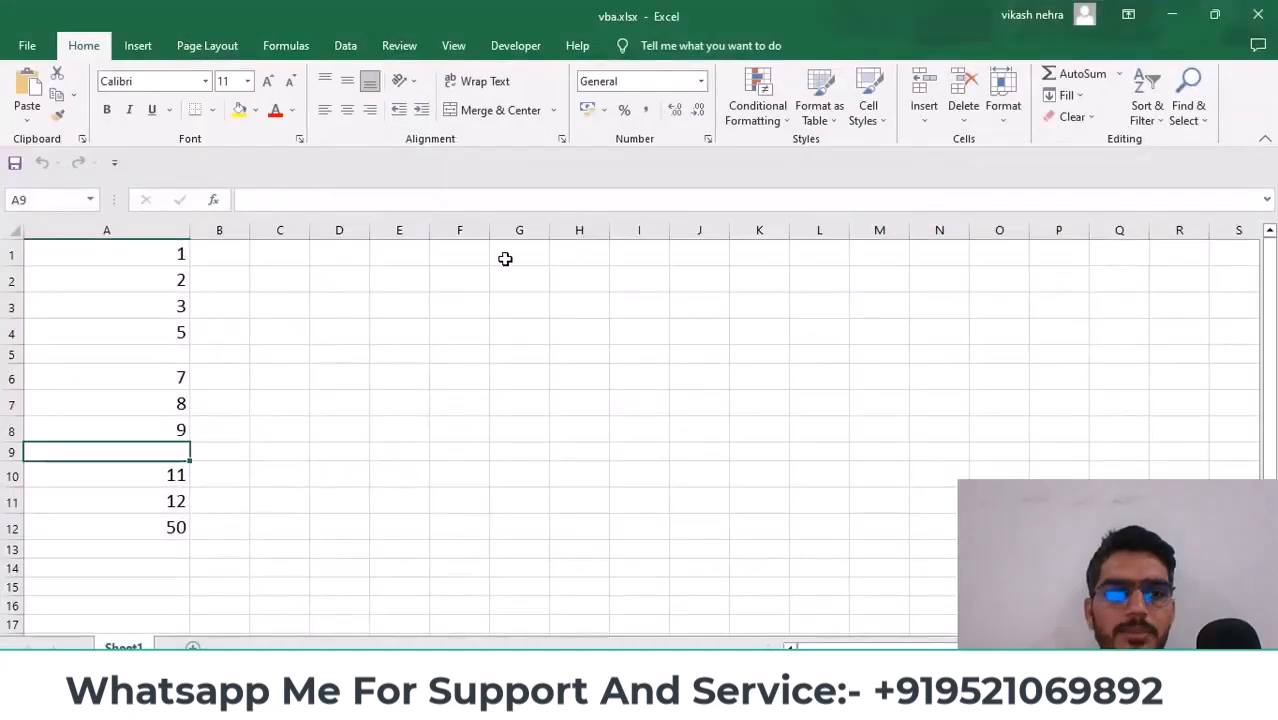
{"action": "left_click", "coordinate": [516, 48]}
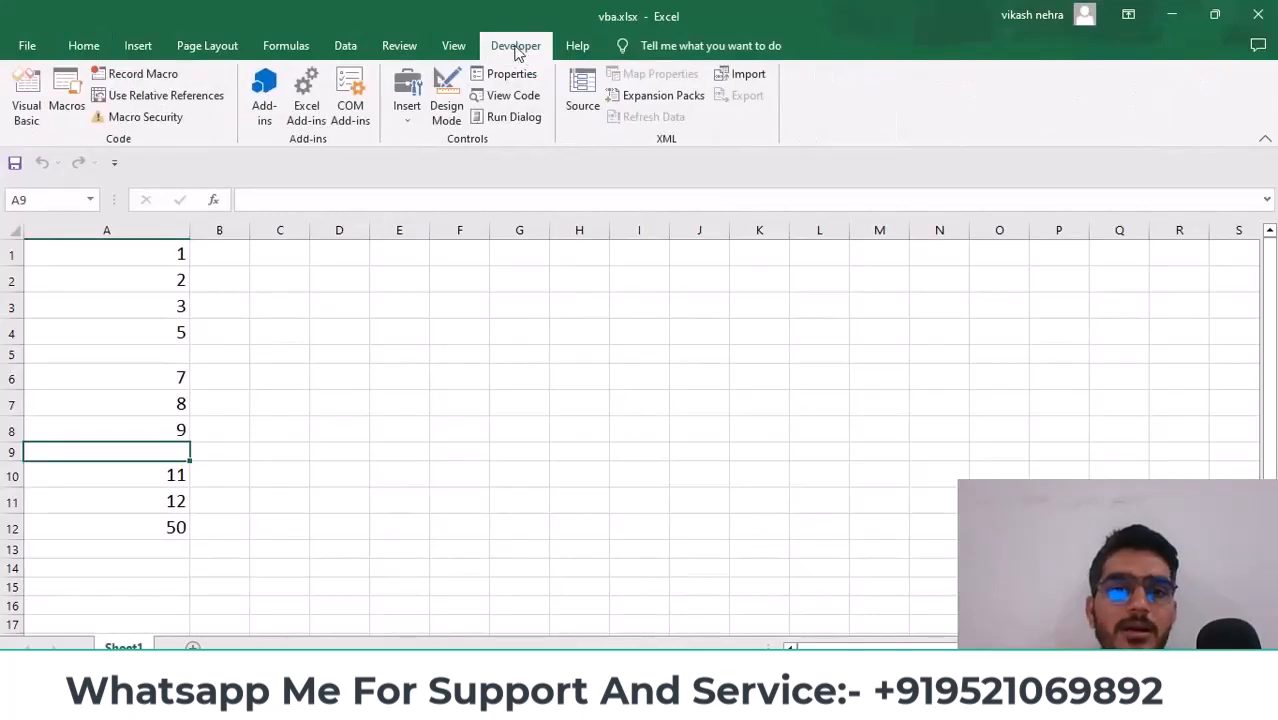
{"action": "left_click", "coordinate": [24, 46]}
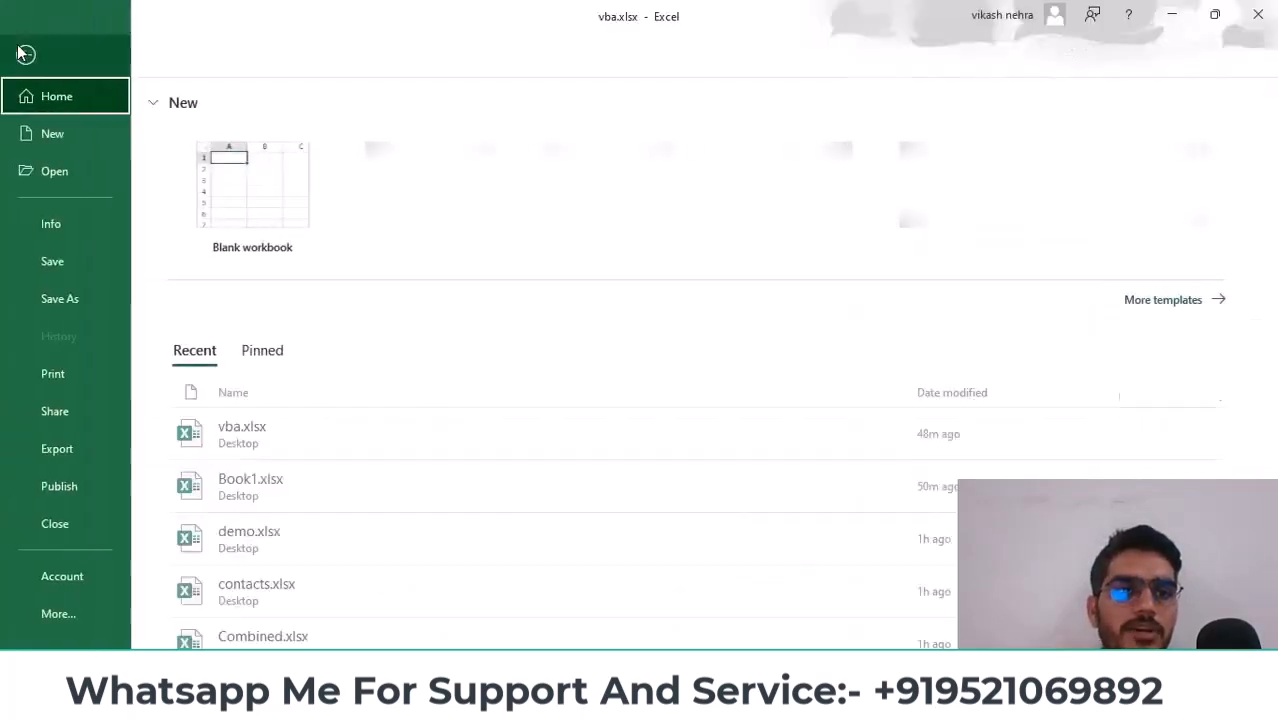
{"action": "left_click", "coordinate": [64, 615]}
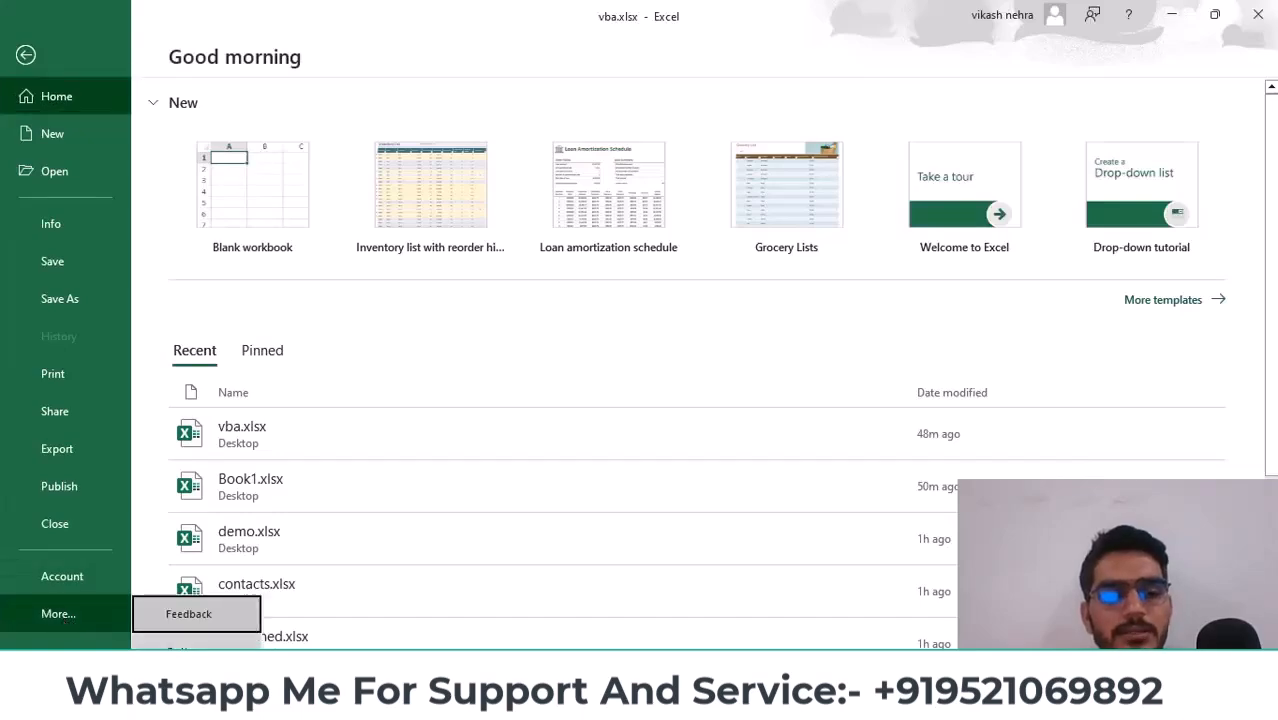
{"action": "left_click", "coordinate": [190, 645]}
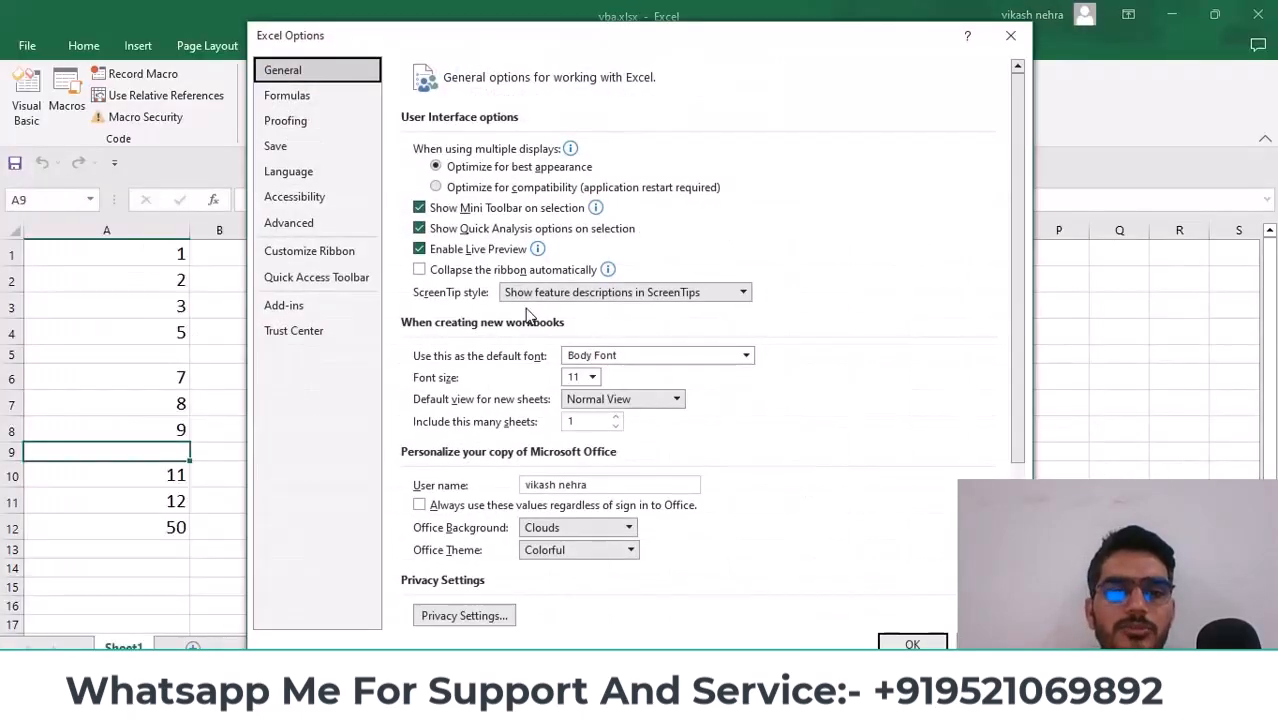
{"action": "left_click", "coordinate": [300, 253]}
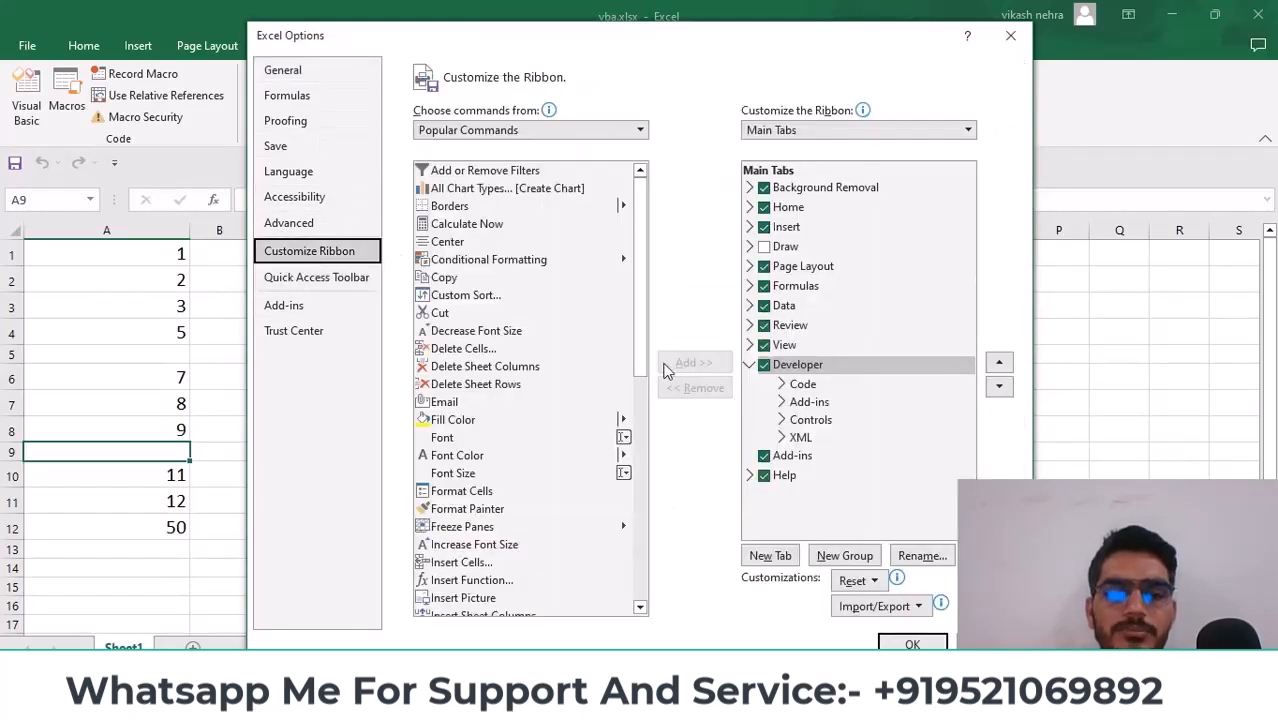
{"action": "left_click", "coordinate": [764, 365]}
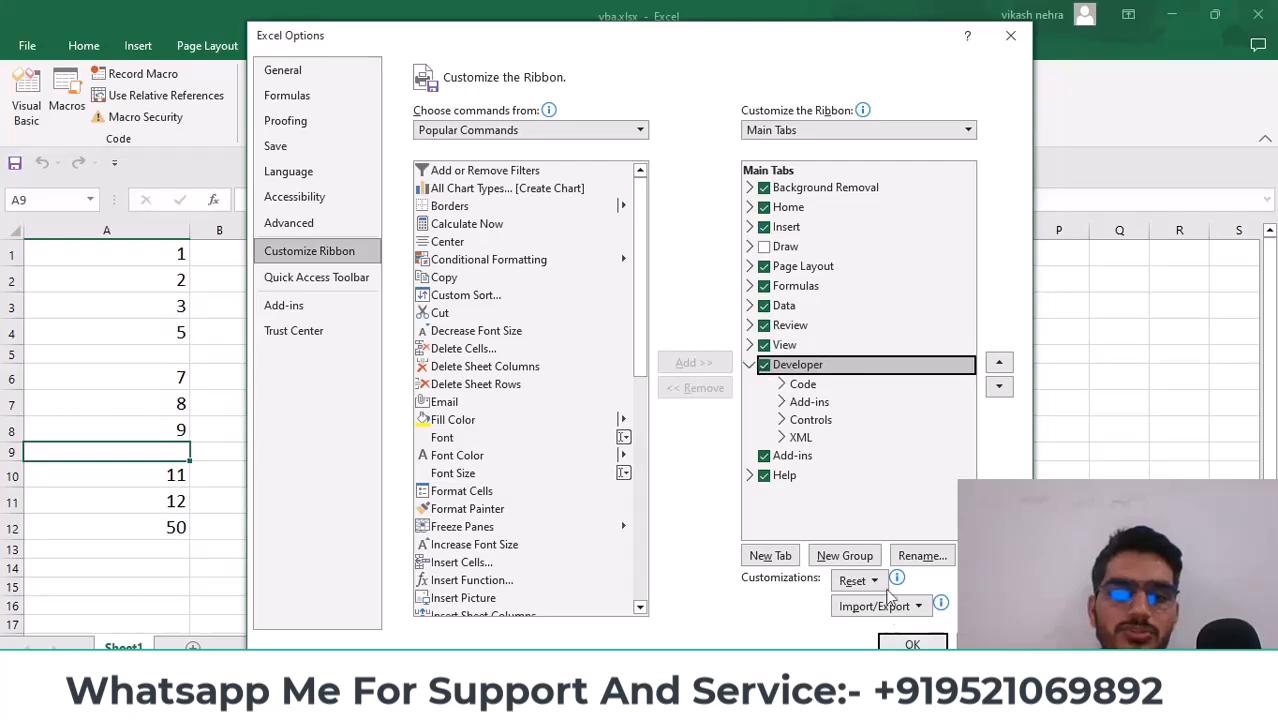
{"action": "left_click", "coordinate": [893, 642]}
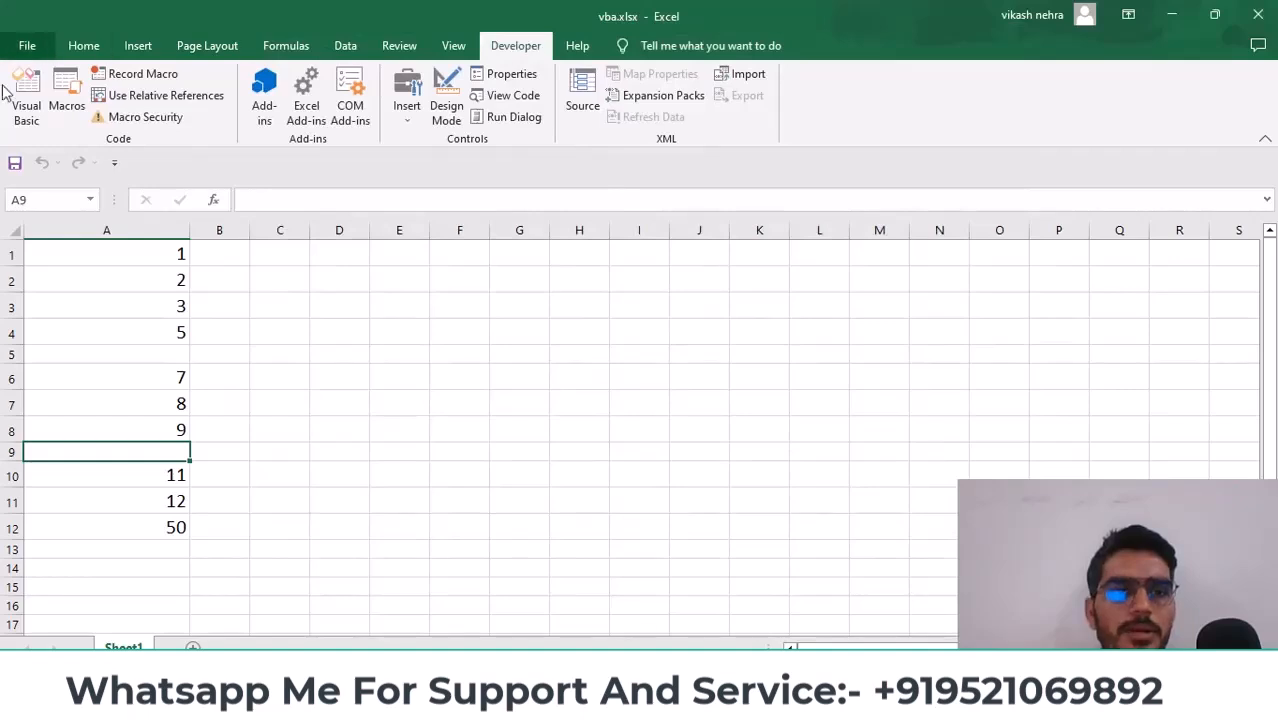
Step: Insert a new module in the workbook's Visual Basic project and paste the copied DeleteBlankRows code into it
{"action": "left_click", "coordinate": [27, 112]}
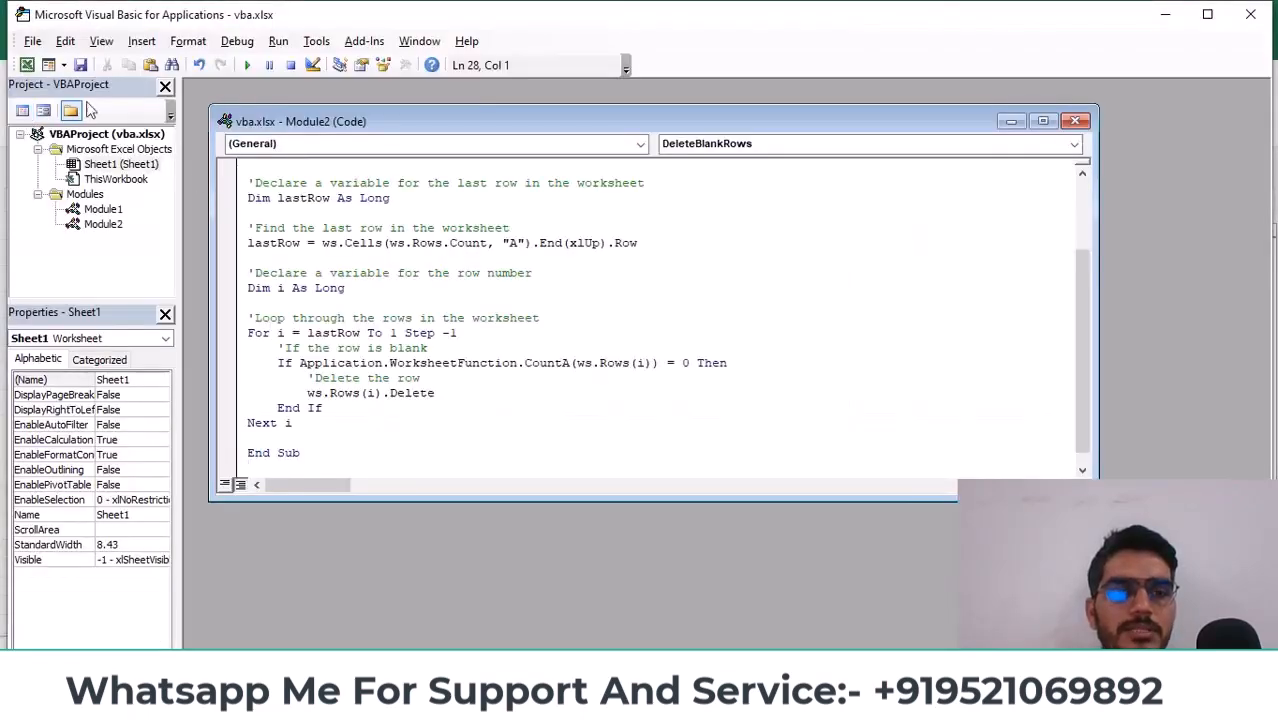
{"action": "left_click", "coordinate": [1075, 121]}
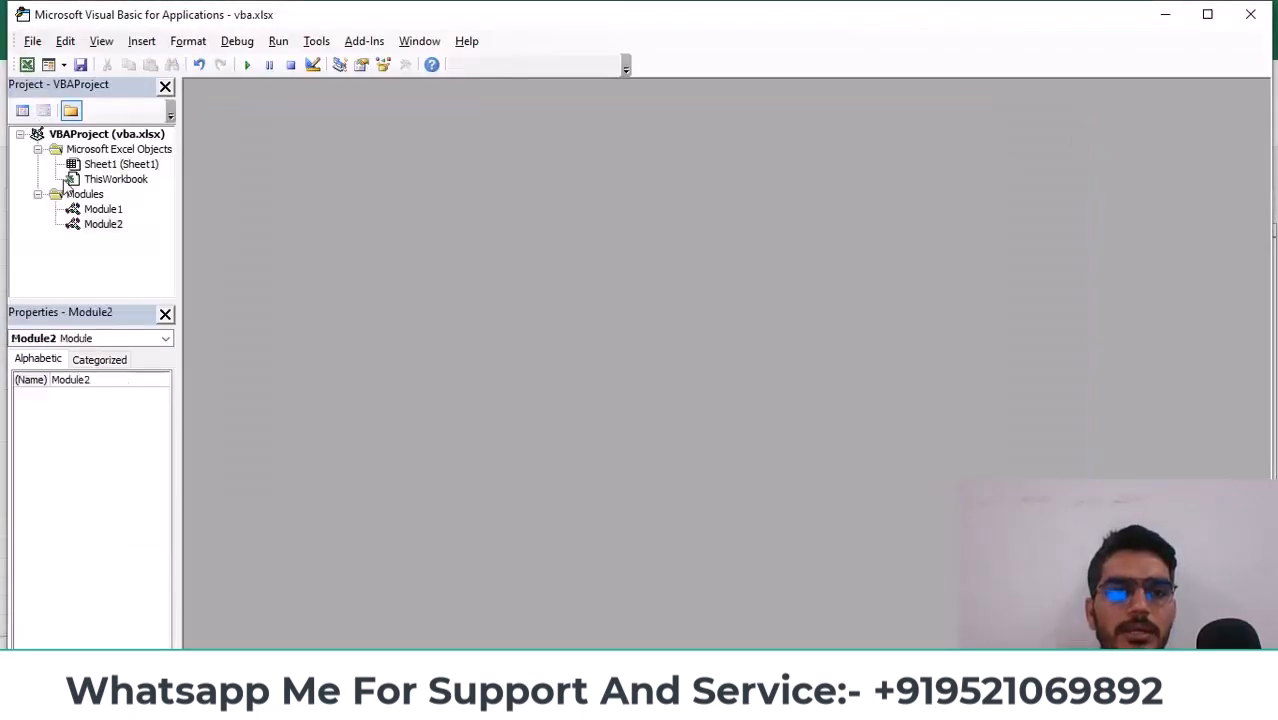
{"action": "left_click", "coordinate": [99, 150]}
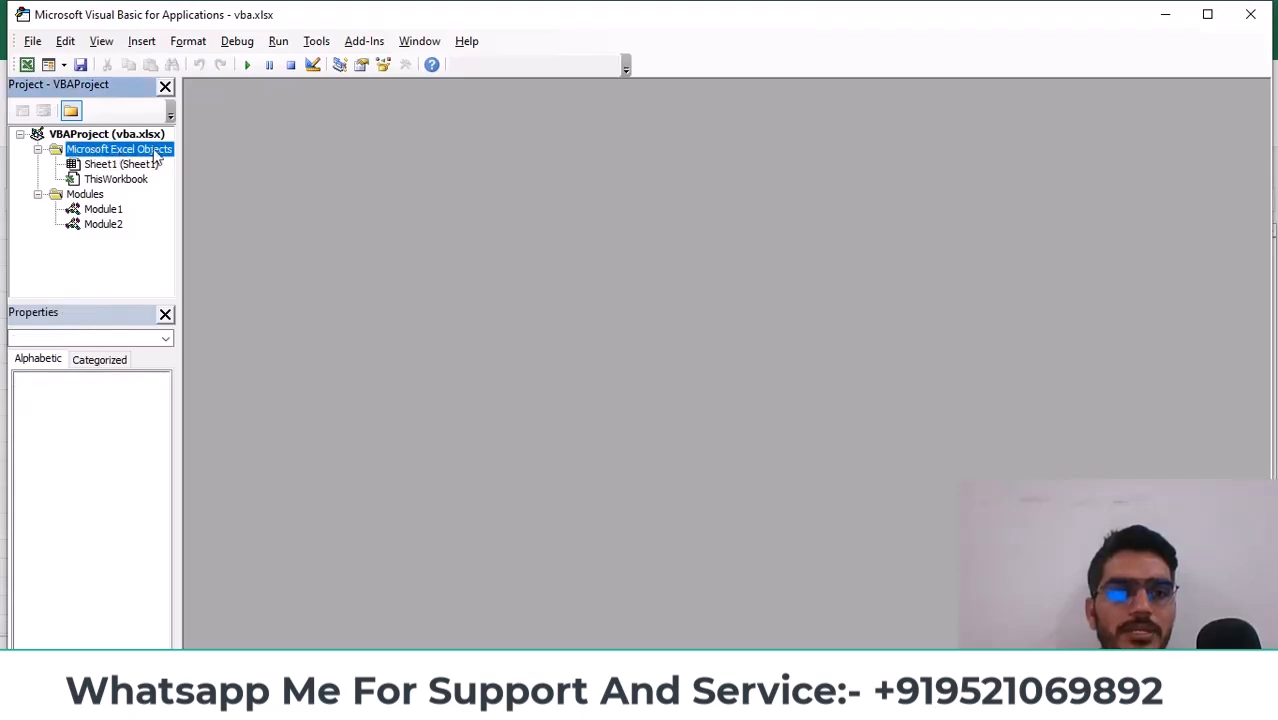
{"action": "right_click", "coordinate": [145, 153]}
{"action": "mouse_move", "coordinate": [286, 254]}
{"action": "left_click", "coordinate": [364, 272]}
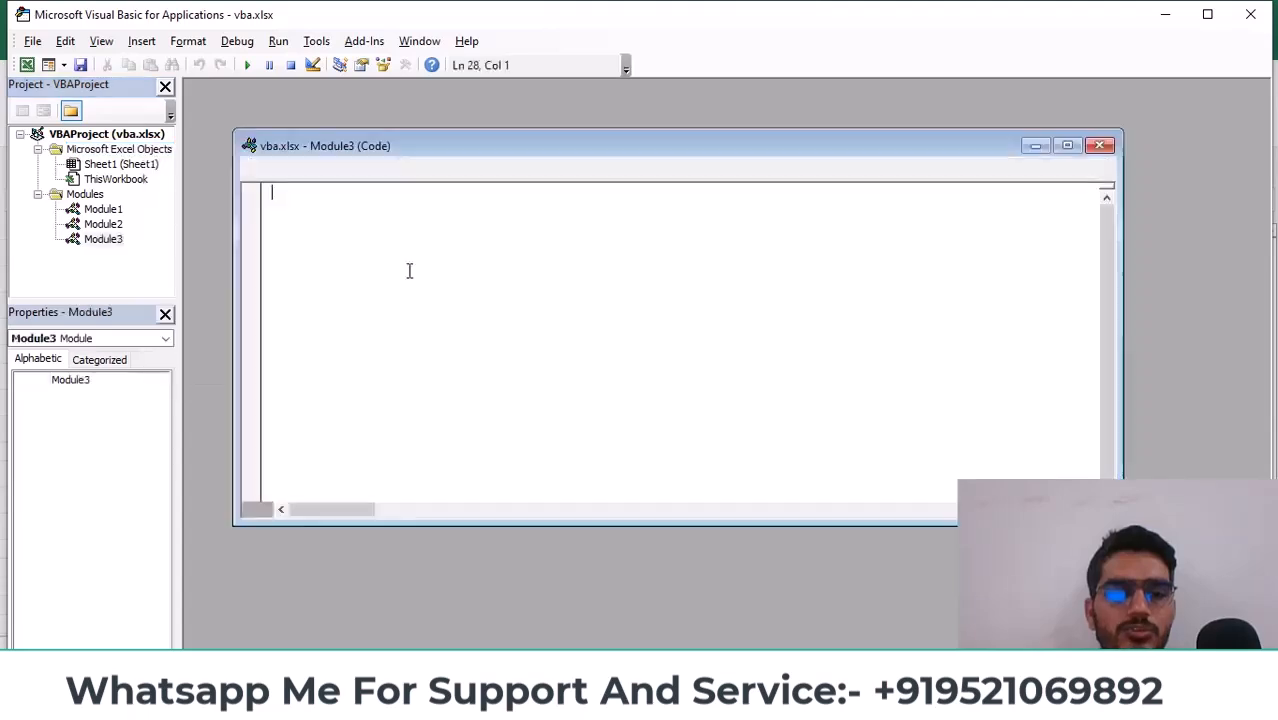
{"action": "right_click", "coordinate": [374, 222]}
{"action": "left_click", "coordinate": [431, 283]}
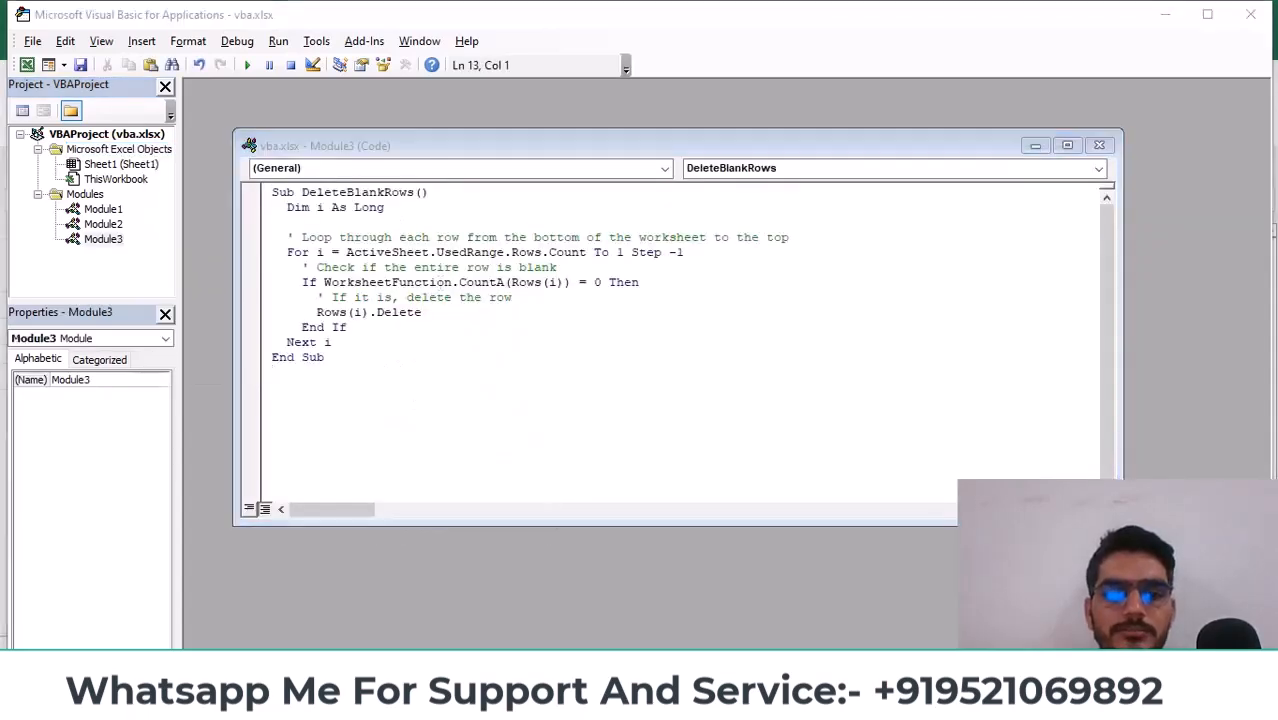
Step: Run the DeleteBlankRows macro from the Visual Basic editor on Sheet1 and return to the worksheet
{"action": "left_click", "coordinate": [803, 612]}
{"action": "left_click", "coordinate": [154, 352]}
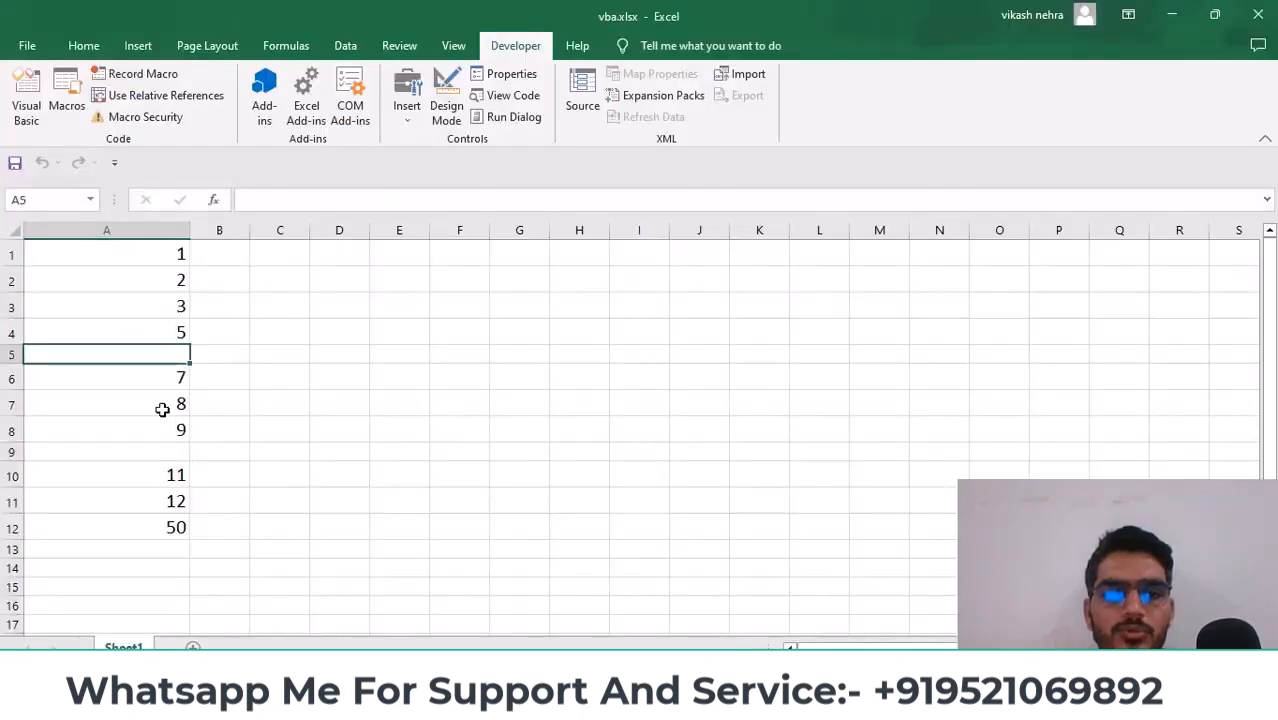
{"action": "left_click", "coordinate": [163, 450]}
{"action": "left_click", "coordinate": [151, 352]}
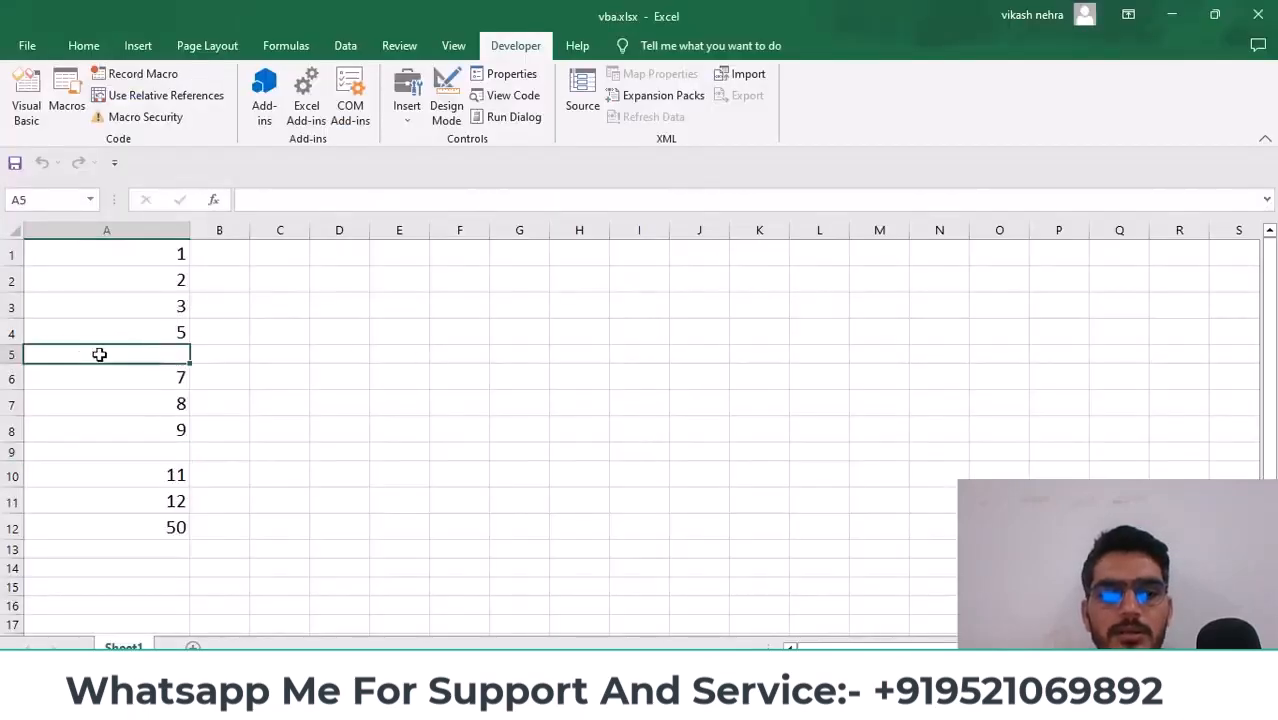
{"action": "mouse_move", "coordinate": [910, 702]}
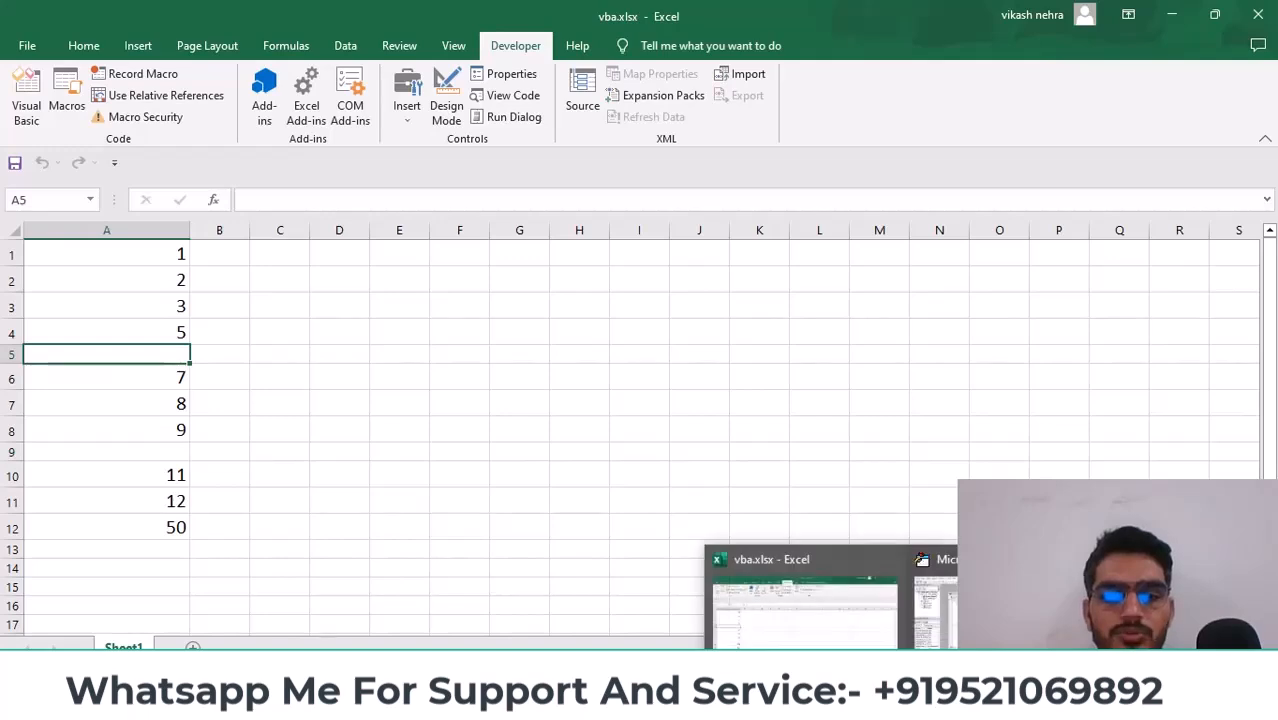
{"action": "left_click", "coordinate": [935, 595]}
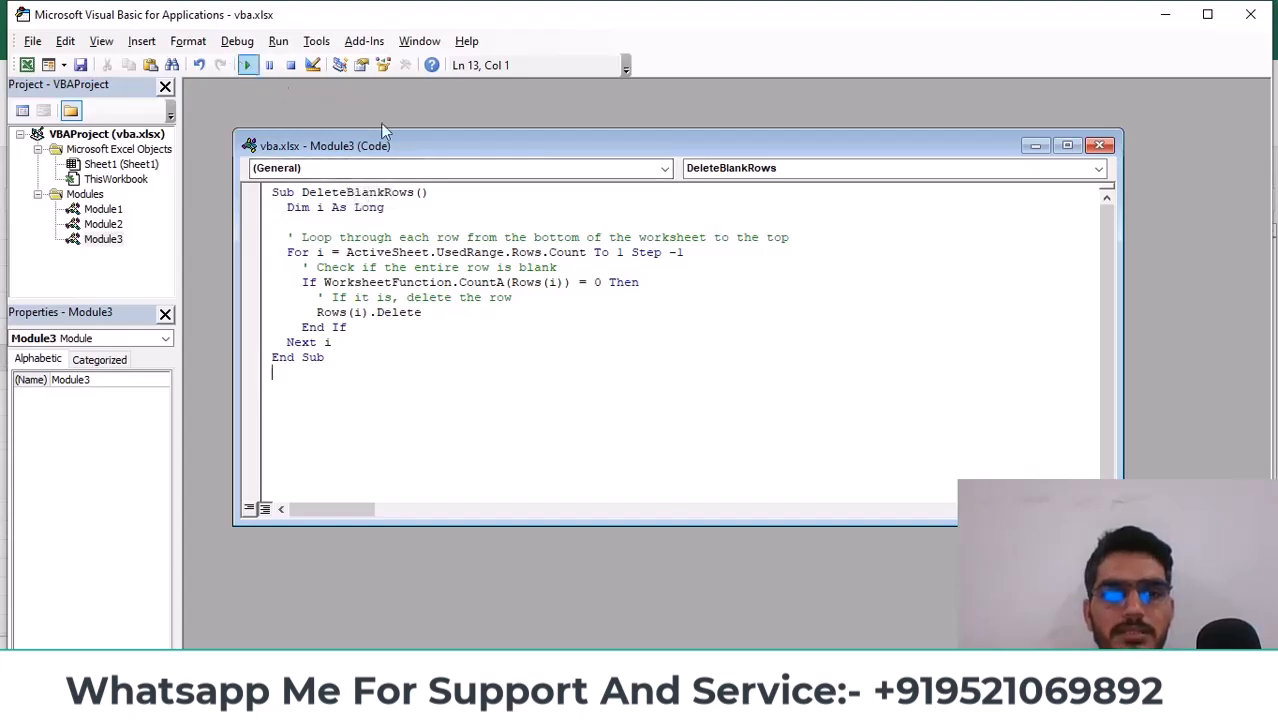
{"action": "mouse_move", "coordinate": [823, 707]}
{"action": "left_click", "coordinate": [836, 590]}
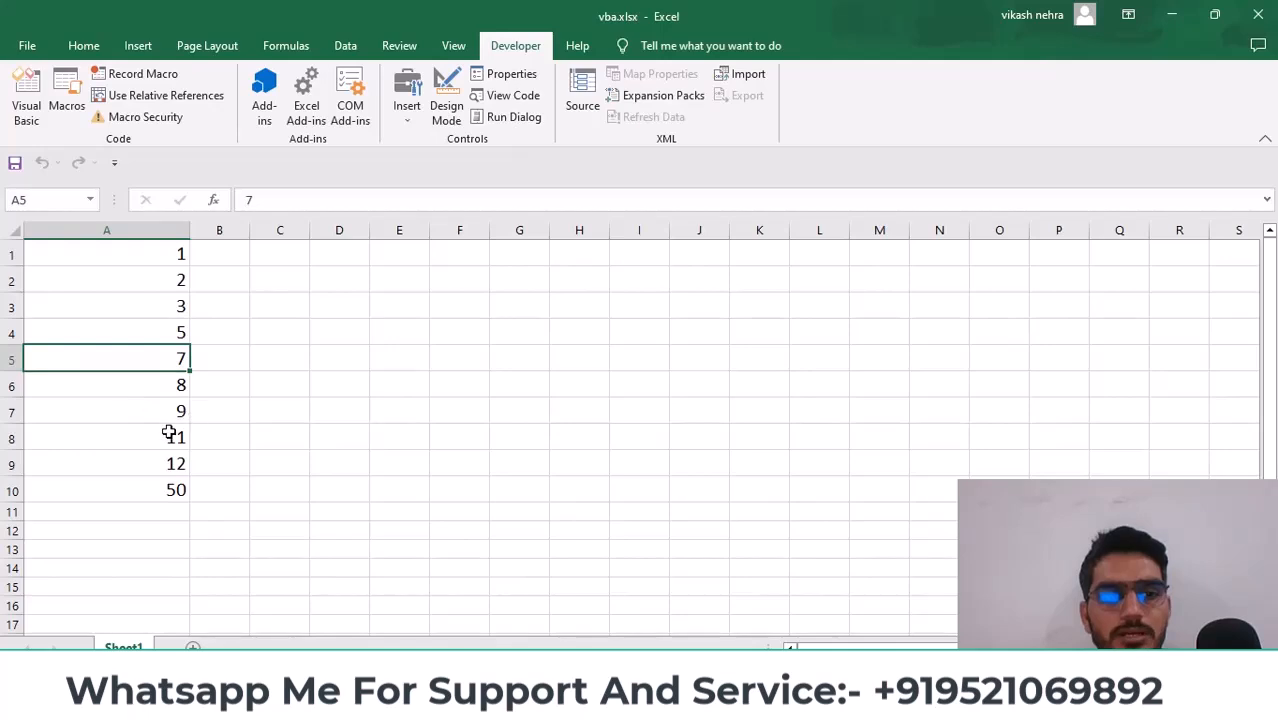
Step: Clear the value in cell A8 so that row 8 is blank
{"action": "left_click", "coordinate": [115, 440]}
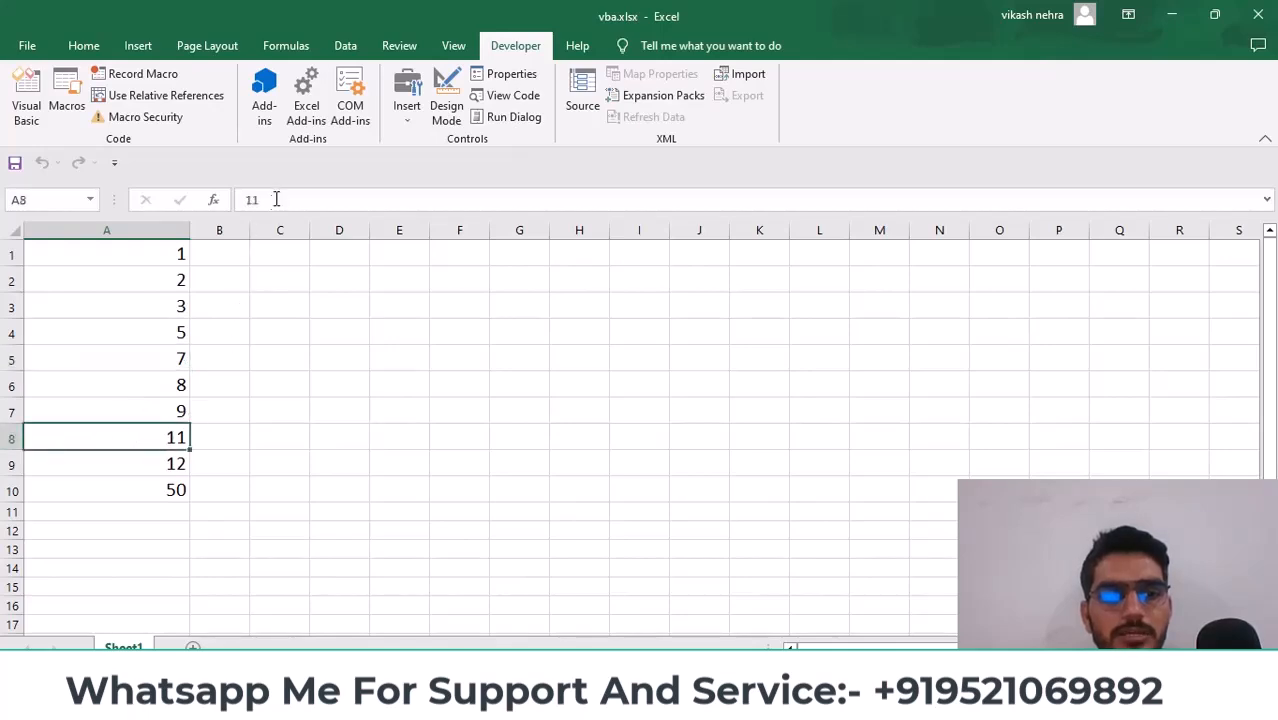
{"action": "left_click_drag", "start_coordinate": [274, 200], "coordinate": [236, 204]}
{"action": "key", "text": "BackSpace"}
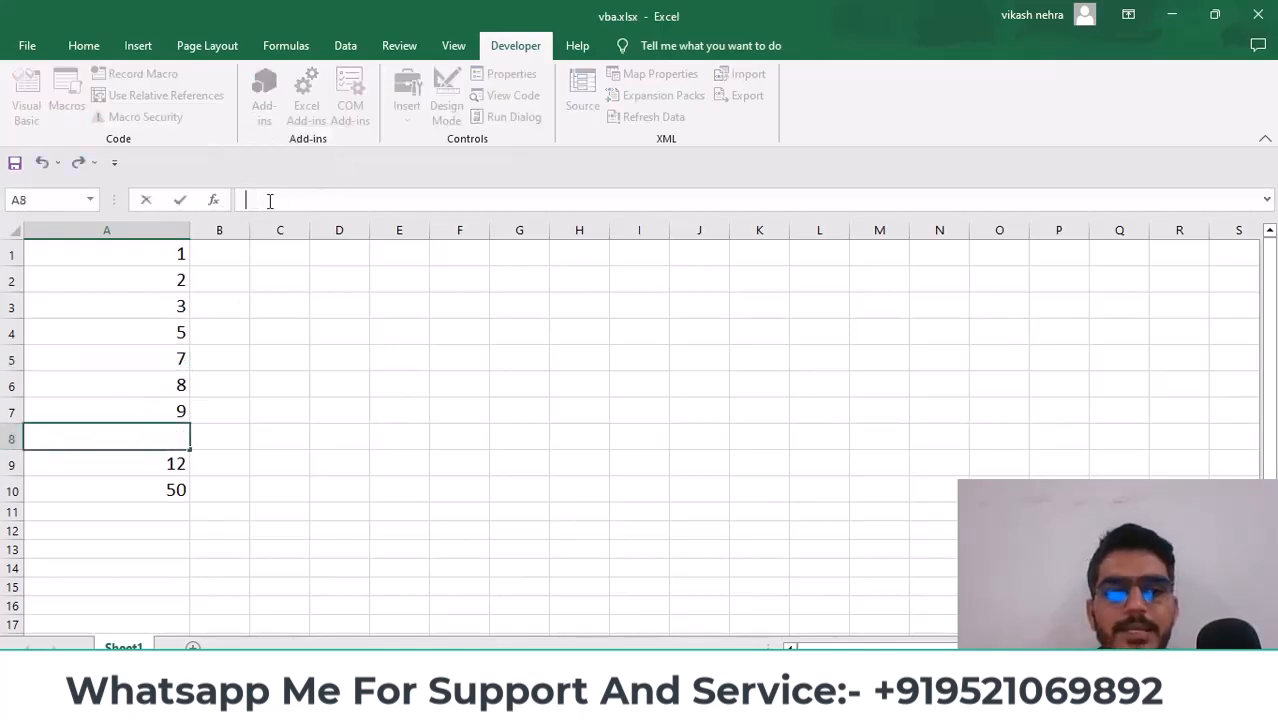
{"action": "left_click", "coordinate": [237, 471]}
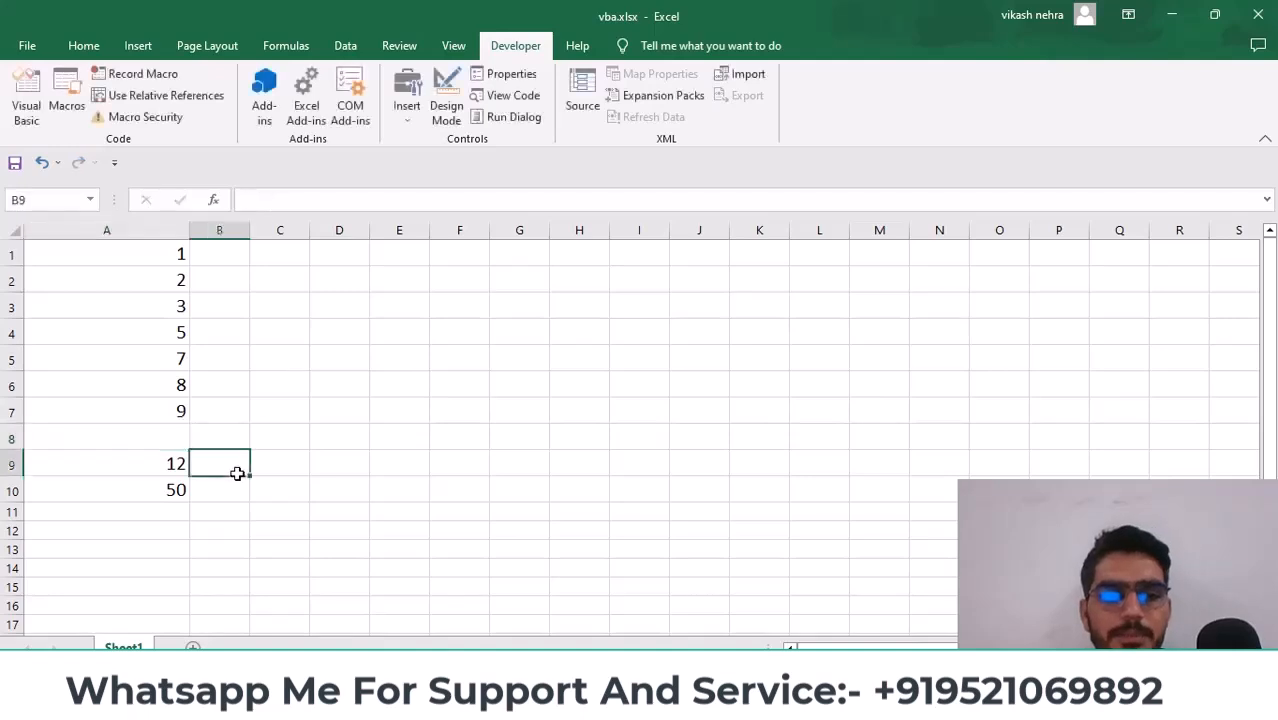
{"action": "left_click", "coordinate": [152, 441]}
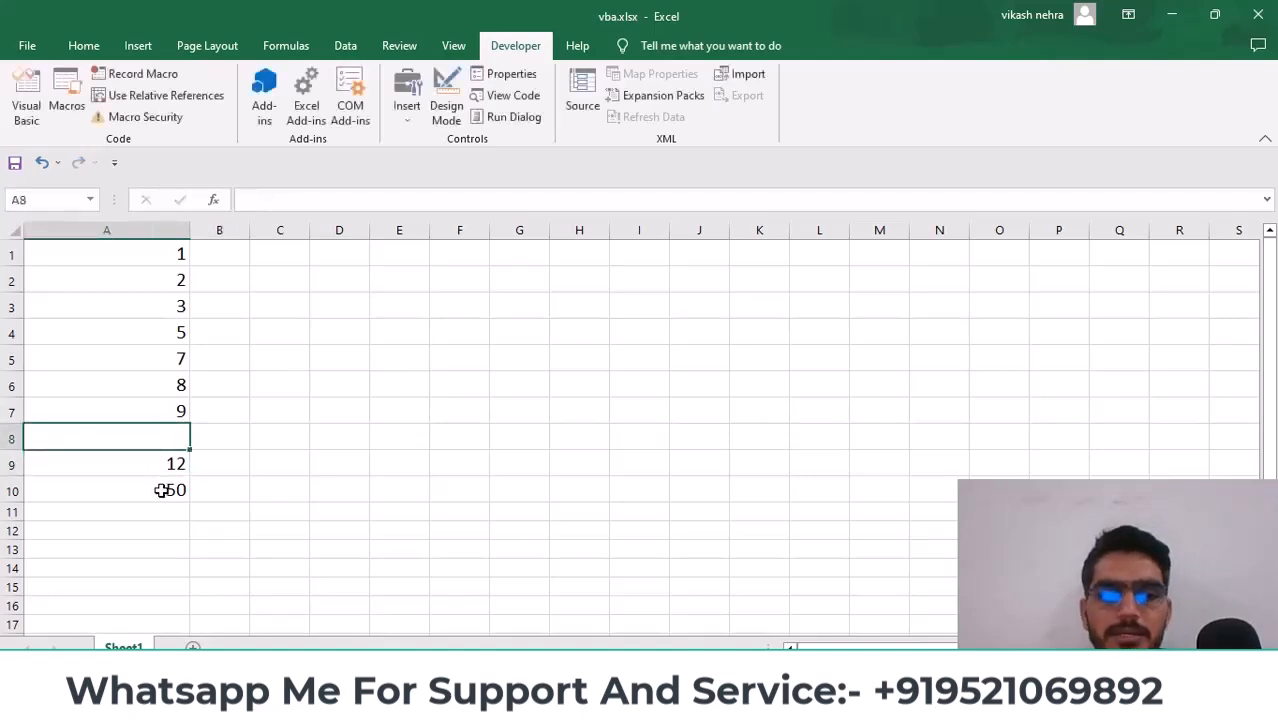
Step: Clear the value in cell A2 so that row 2 is blank as well
{"action": "left_click", "coordinate": [162, 490]}
{"action": "left_click", "coordinate": [167, 279]}
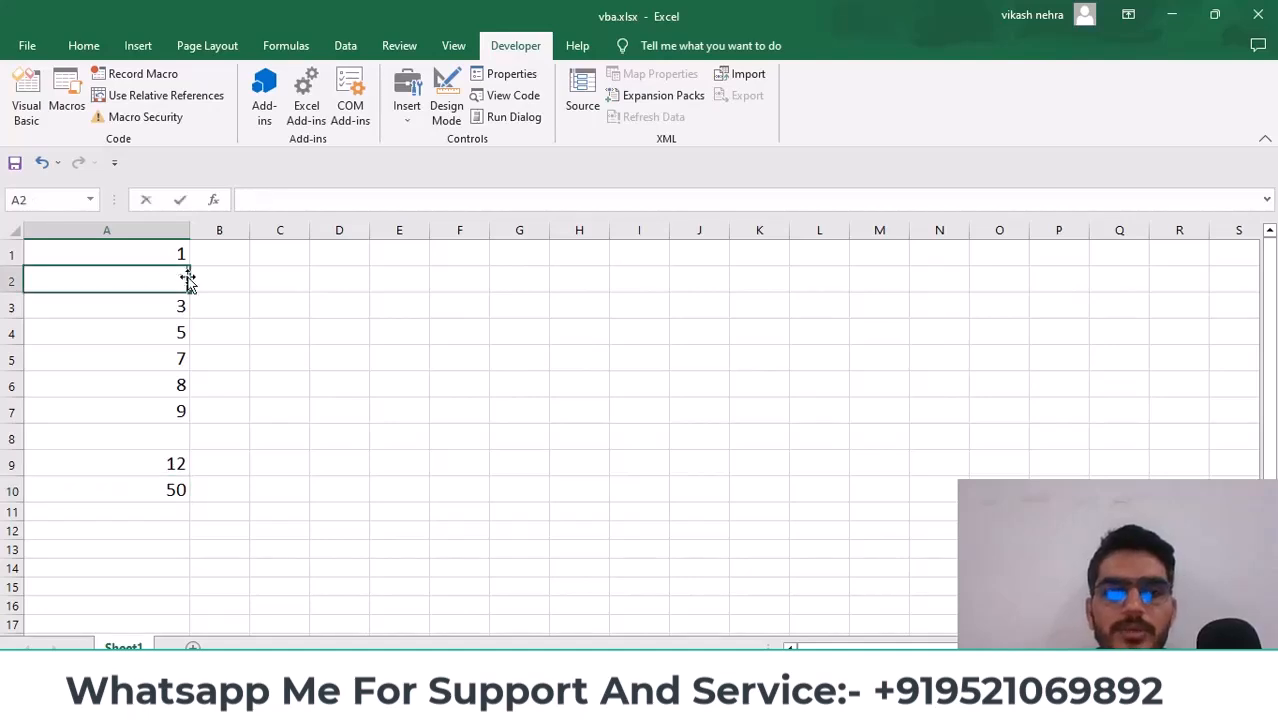
{"action": "left_click_drag", "start_coordinate": [187, 281], "coordinate": [218, 283]}
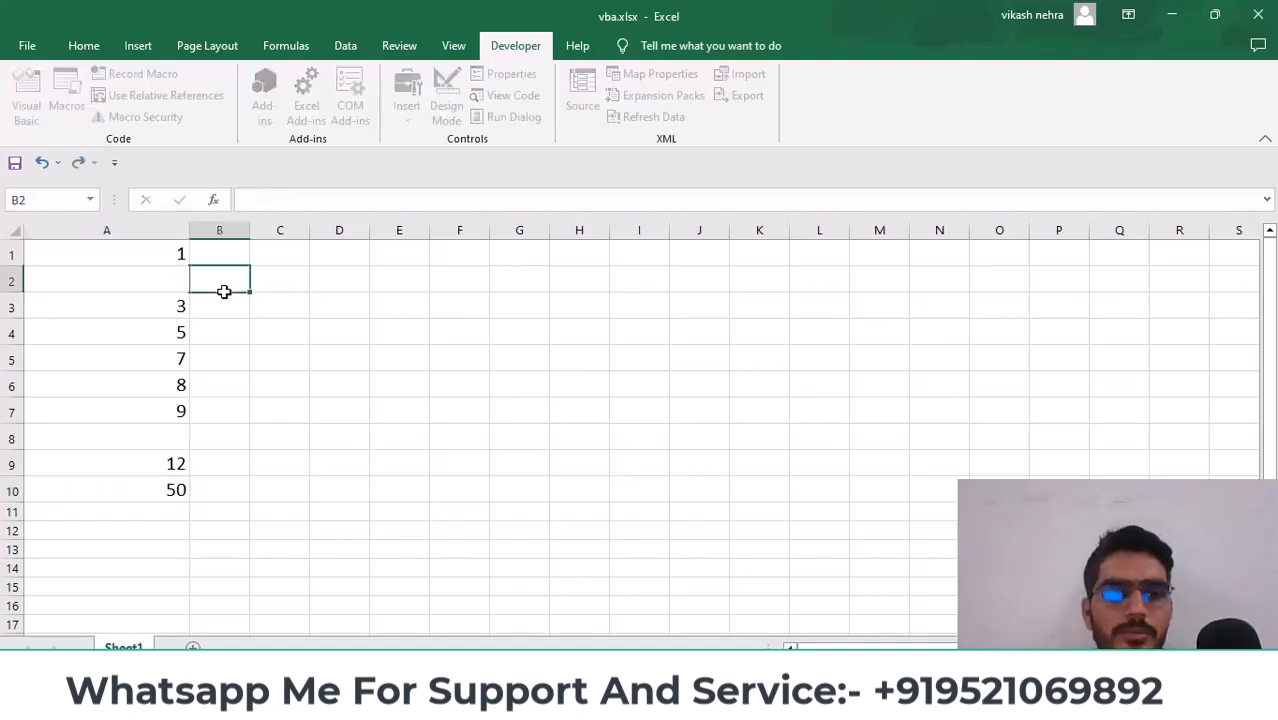
{"action": "left_click", "coordinate": [154, 257]}
{"action": "left_click", "coordinate": [154, 230]}
{"action": "left_click", "coordinate": [280, 305]}
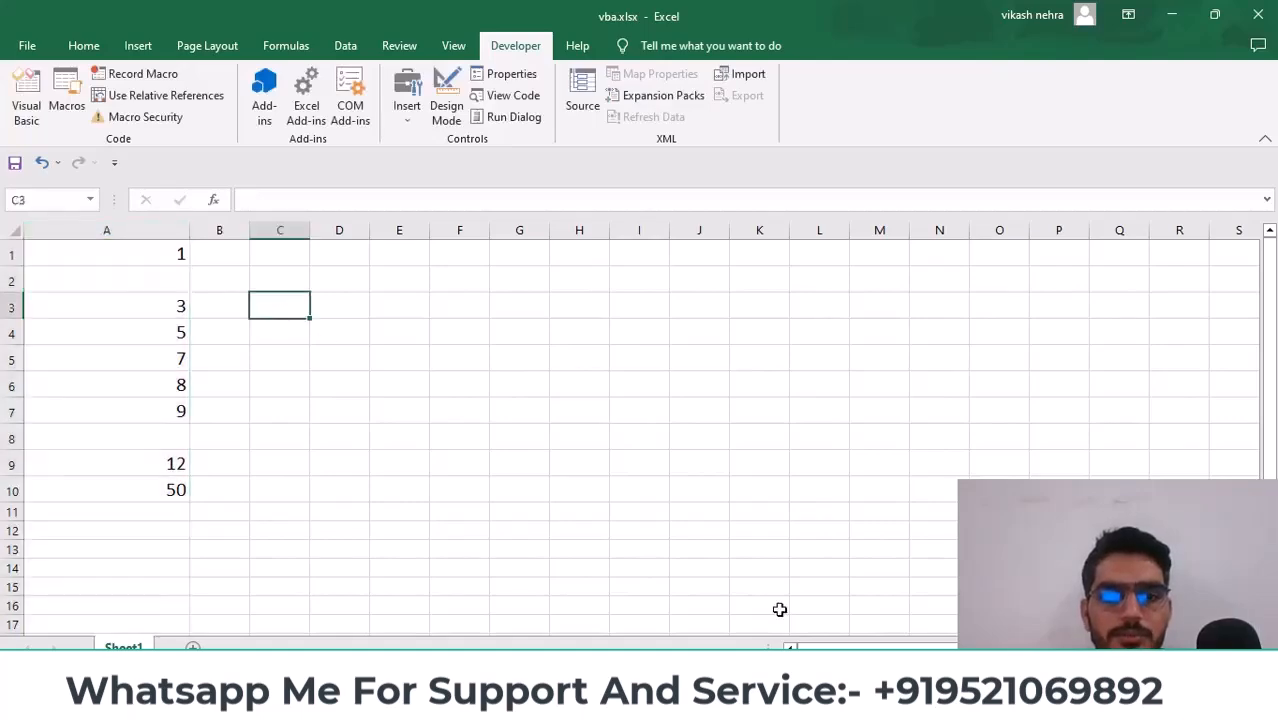
Step: Bring up the Visual Basic editor beside the worksheet data and run the DeleteBlankRows macro again
{"action": "left_click", "coordinate": [910, 703]}
{"action": "left_click", "coordinate": [1010, 622]}
{"action": "left_click_drag", "start_coordinate": [404, 17], "coordinate": [815, 90]}
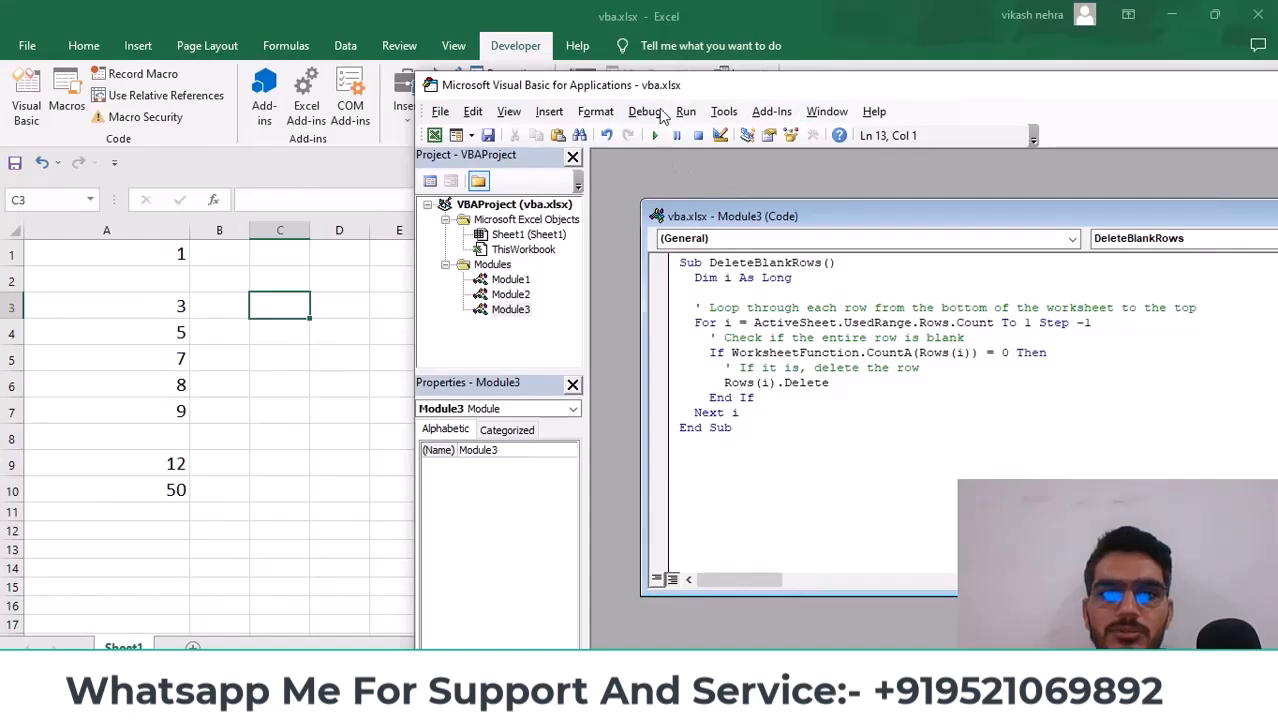
{"action": "left_click_drag", "start_coordinate": [700, 88], "coordinate": [722, 47]}
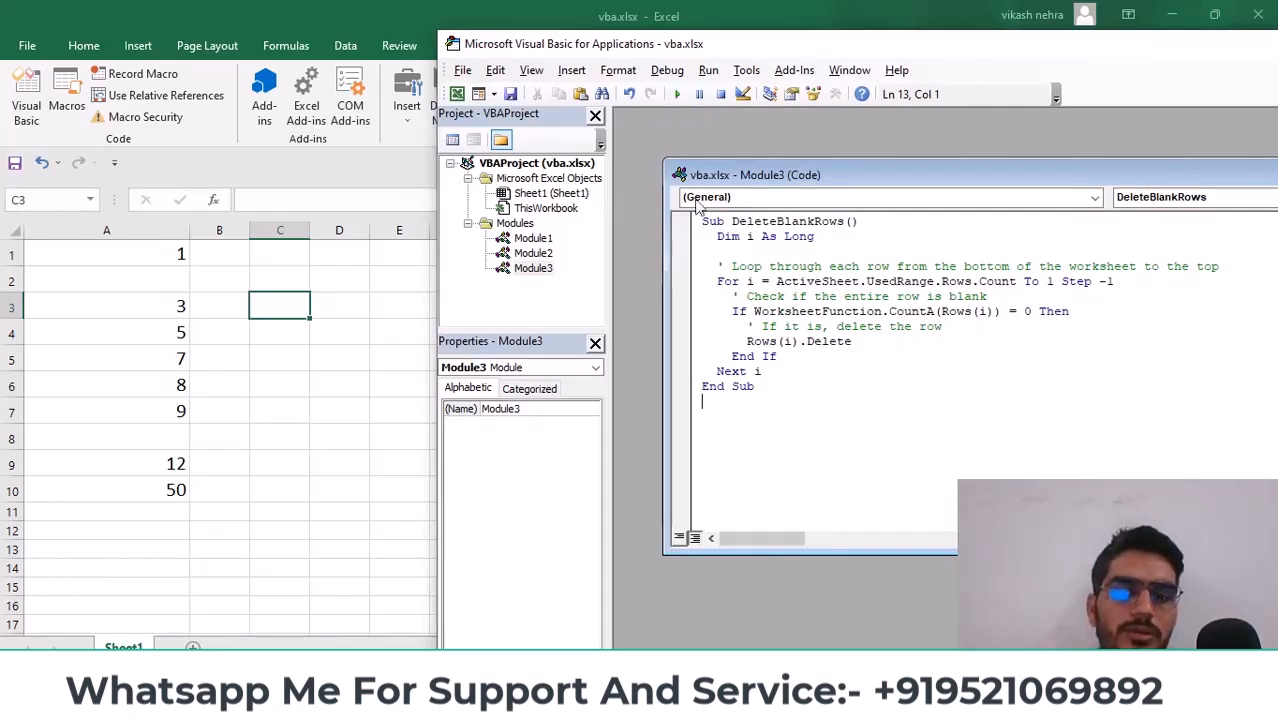
{"action": "left_click", "coordinate": [678, 94]}
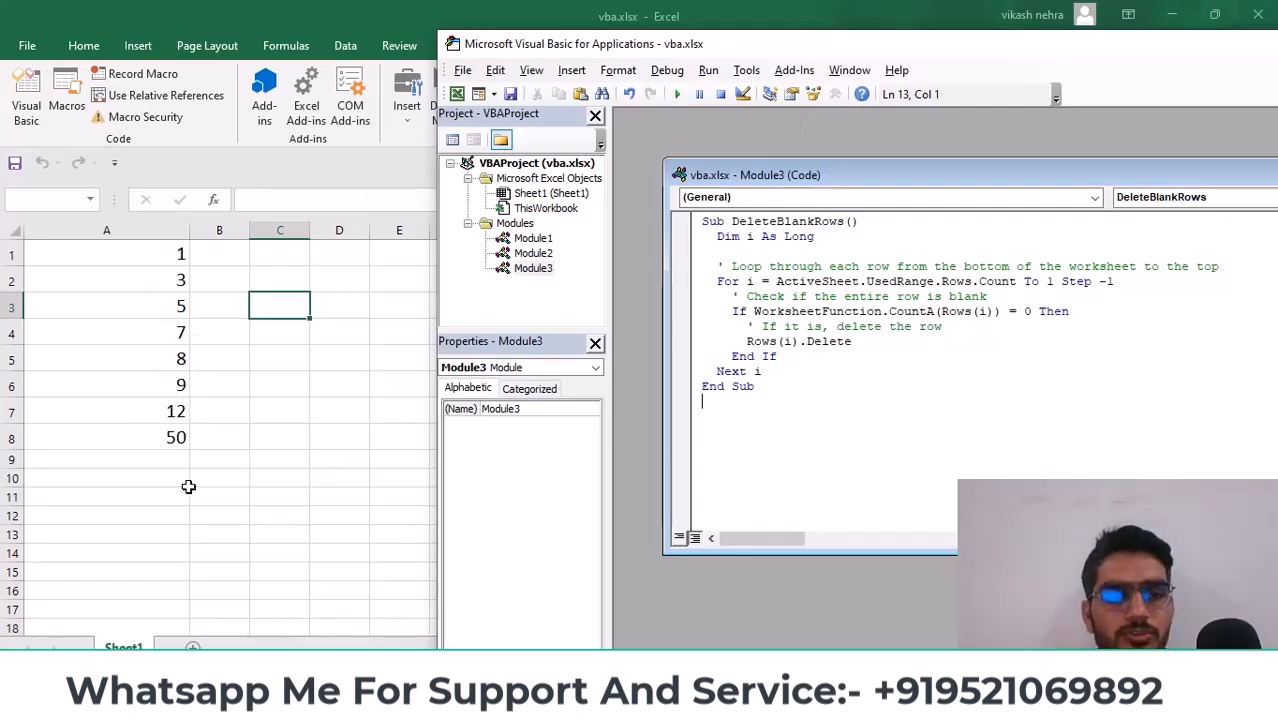
Step: Close the Module3 code window and the Visual Basic editor, and switch back to the ChatGPT conversation in the browser
{"action": "left_click_drag", "start_coordinate": [712, 46], "coordinate": [329, 38]}
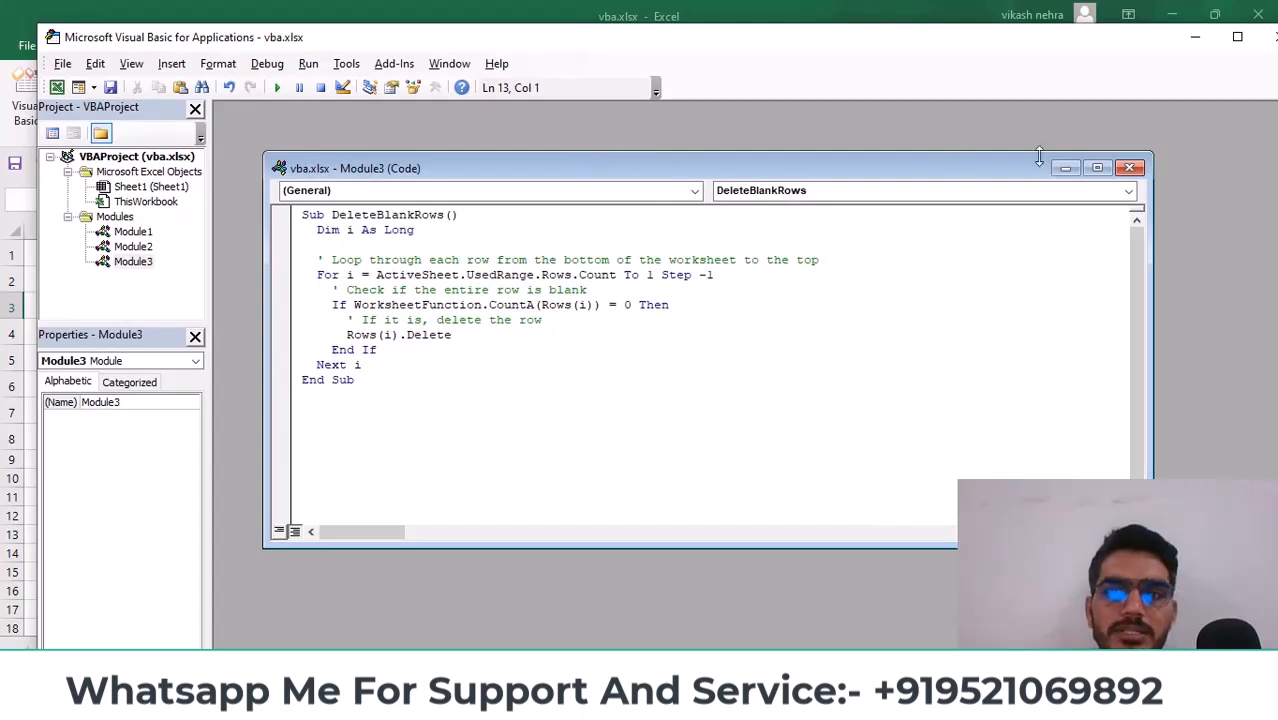
{"action": "left_click", "coordinate": [1130, 167]}
{"action": "left_click_drag", "start_coordinate": [1141, 40], "coordinate": [1086, 36]}
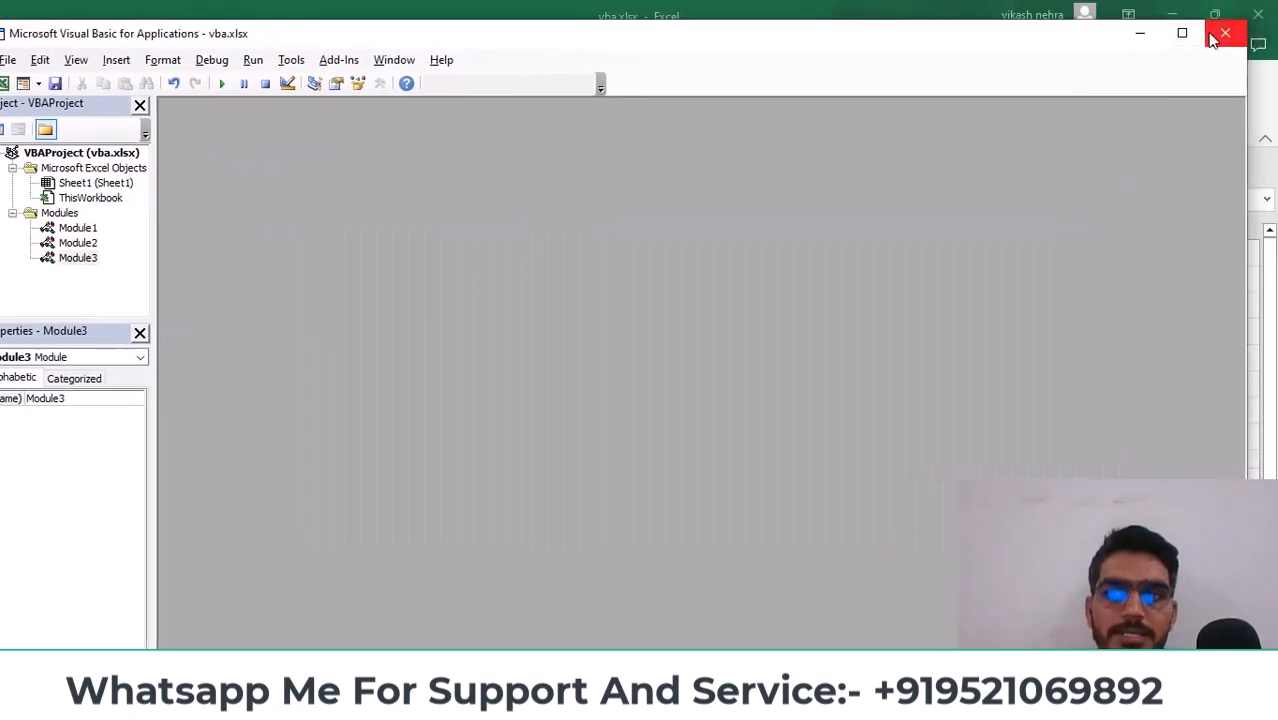
{"action": "left_click", "coordinate": [1225, 34]}
{"action": "key", "text": "alt+Tab"}
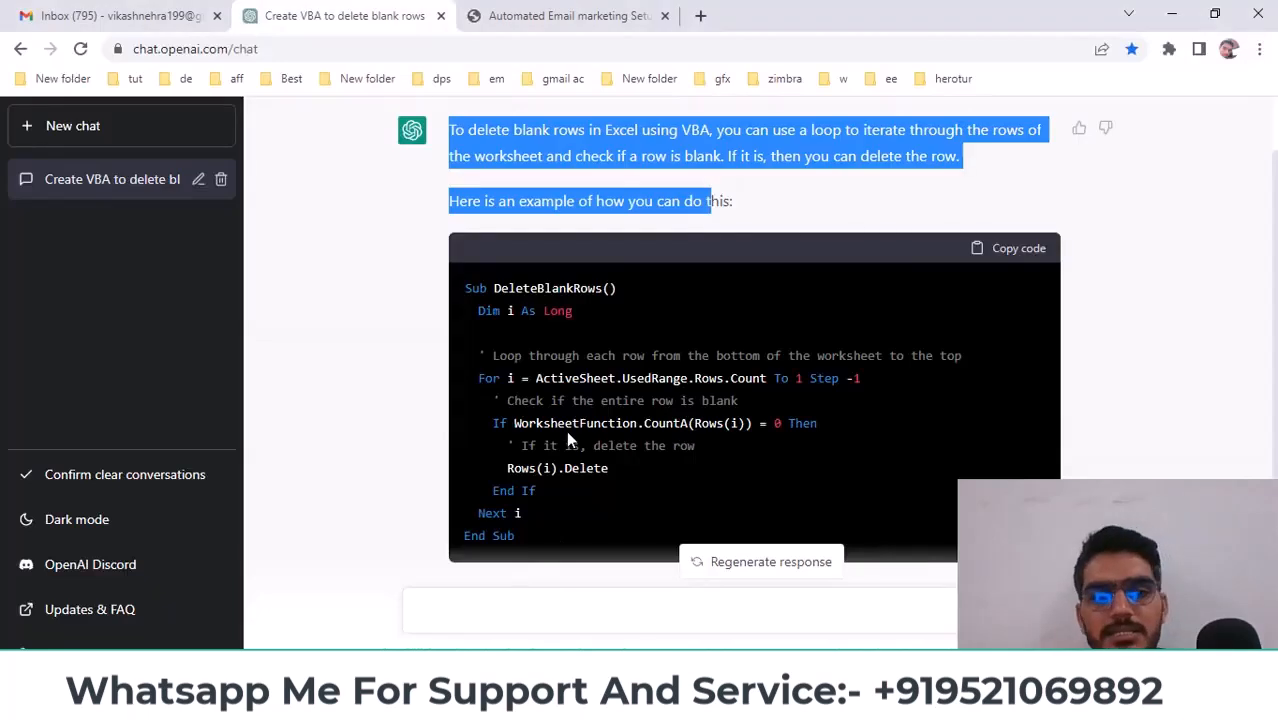
{"action": "scroll", "coordinate": [354, 323], "scroll_direction": "up", "scroll_amount": 1}
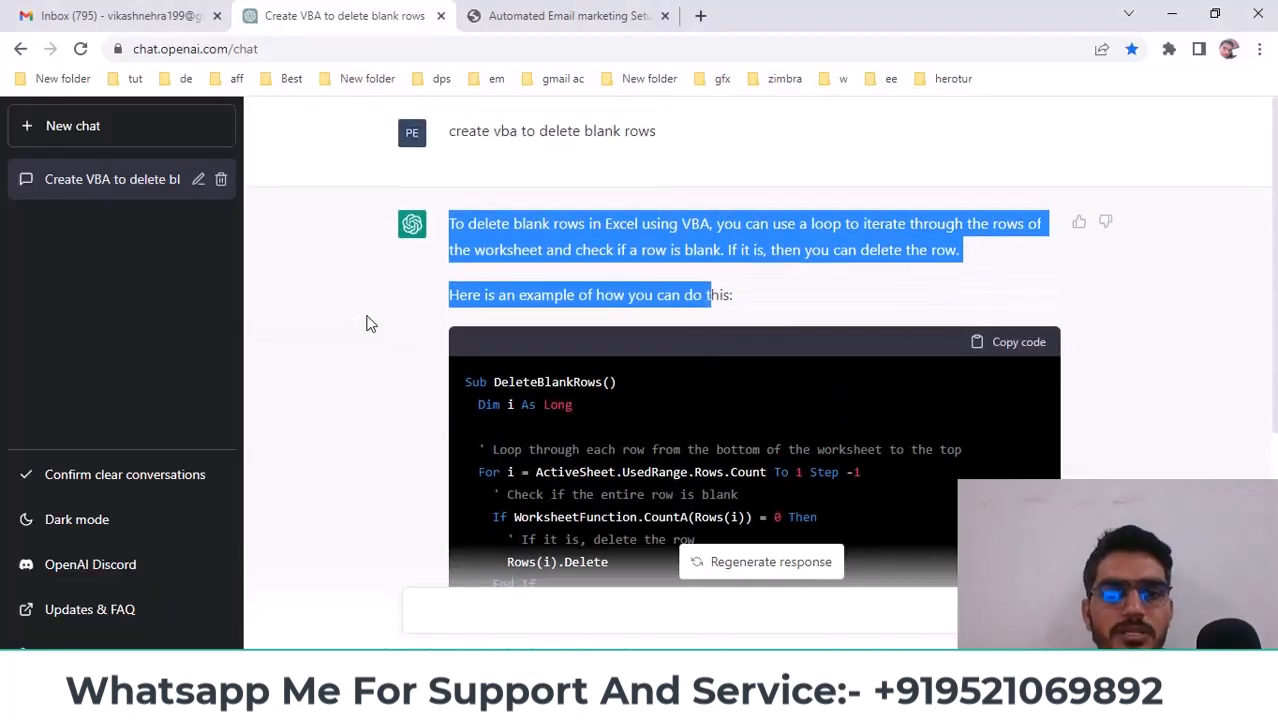